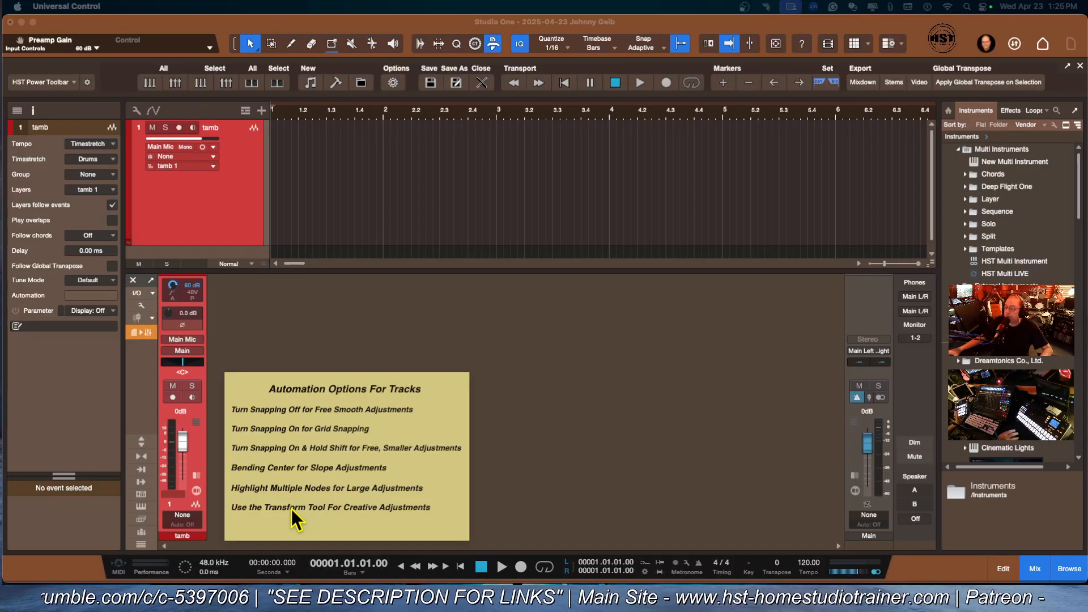
- Show the tamb track's automation envelope and set it to display Volume
{"action": "left_click", "coordinate": [234, 184]}
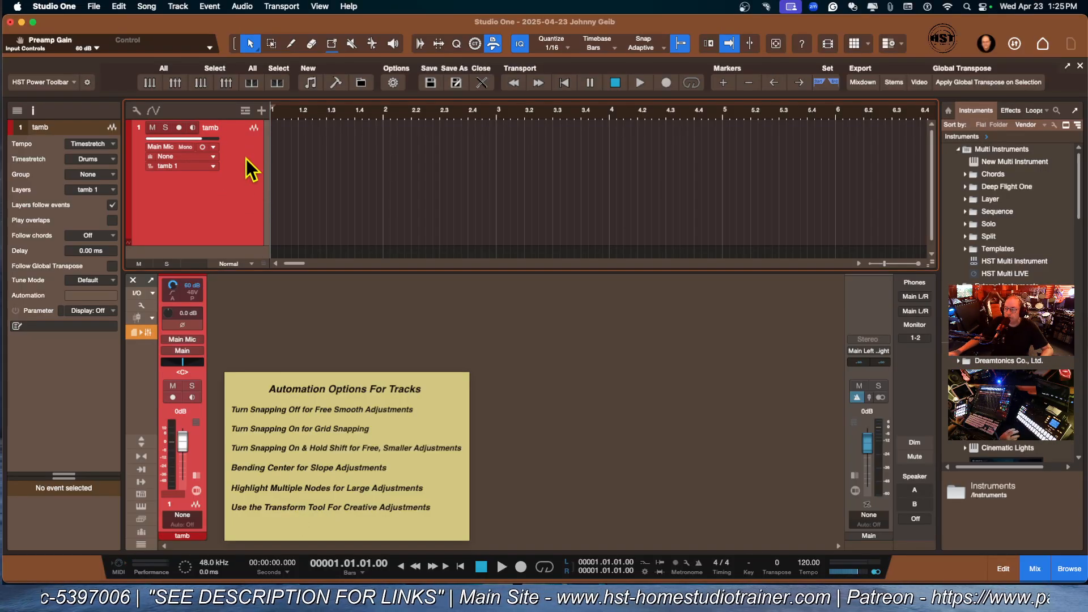
{"action": "left_click", "coordinate": [154, 114]}
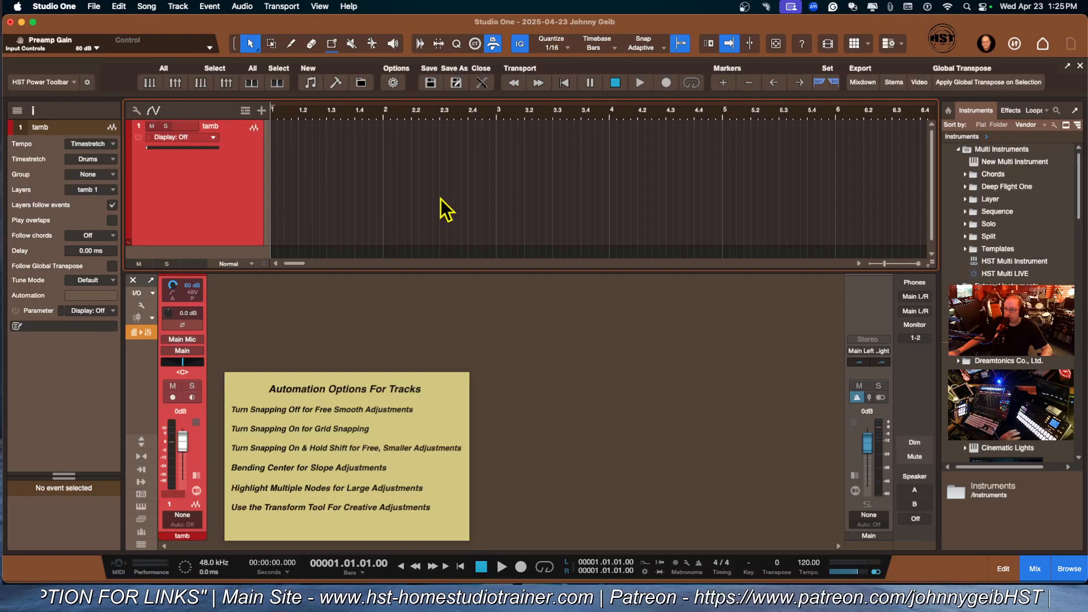
{"action": "left_click", "coordinate": [203, 138]}
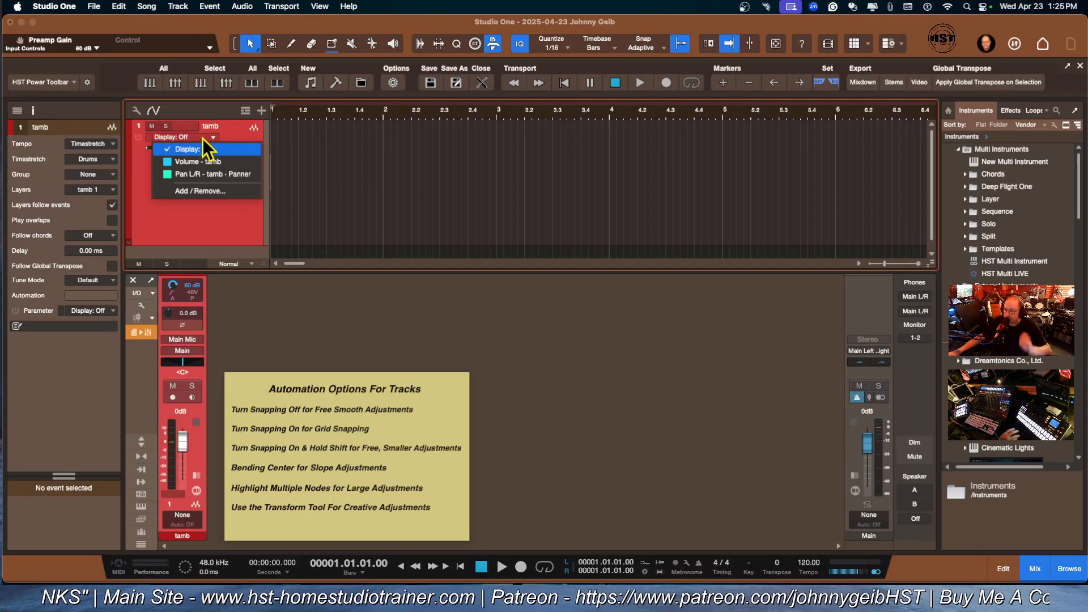
{"action": "left_click", "coordinate": [182, 163]}
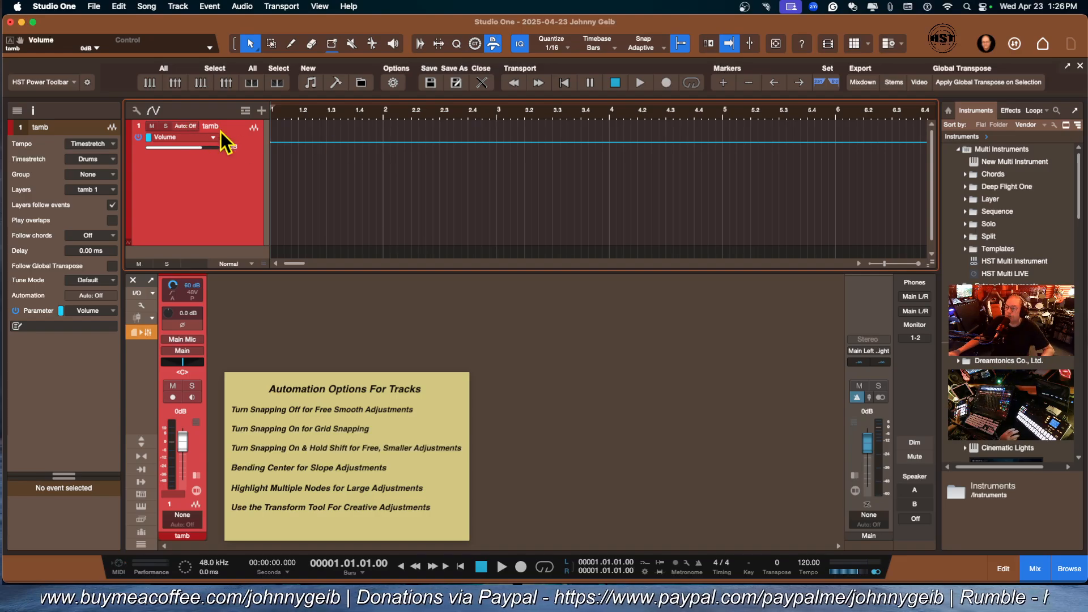
- Add volume automation nodes at bars 2 and 3, and pull a node midway between them down to form a dip
{"action": "left_click", "coordinate": [383, 141]}
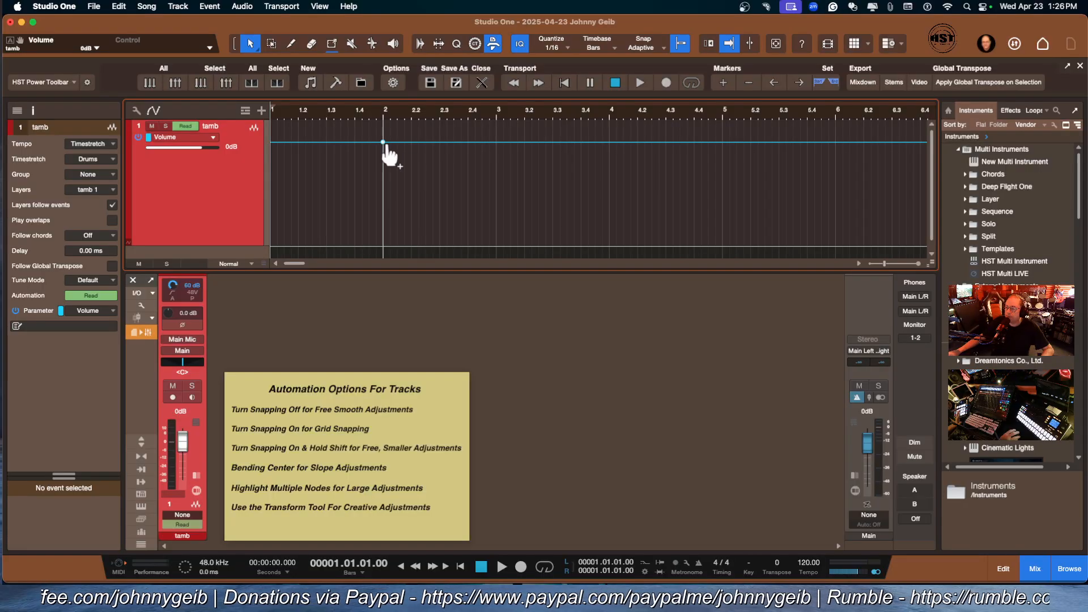
{"action": "left_click", "coordinate": [496, 141]}
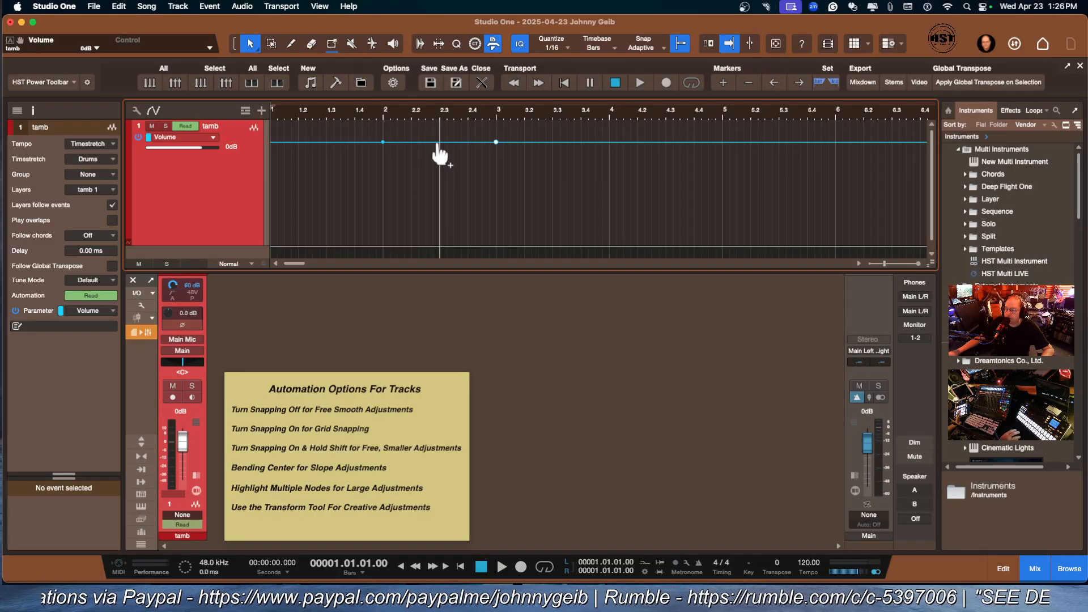
{"action": "left_click_drag", "start_coordinate": [439, 143], "coordinate": [433, 202]}
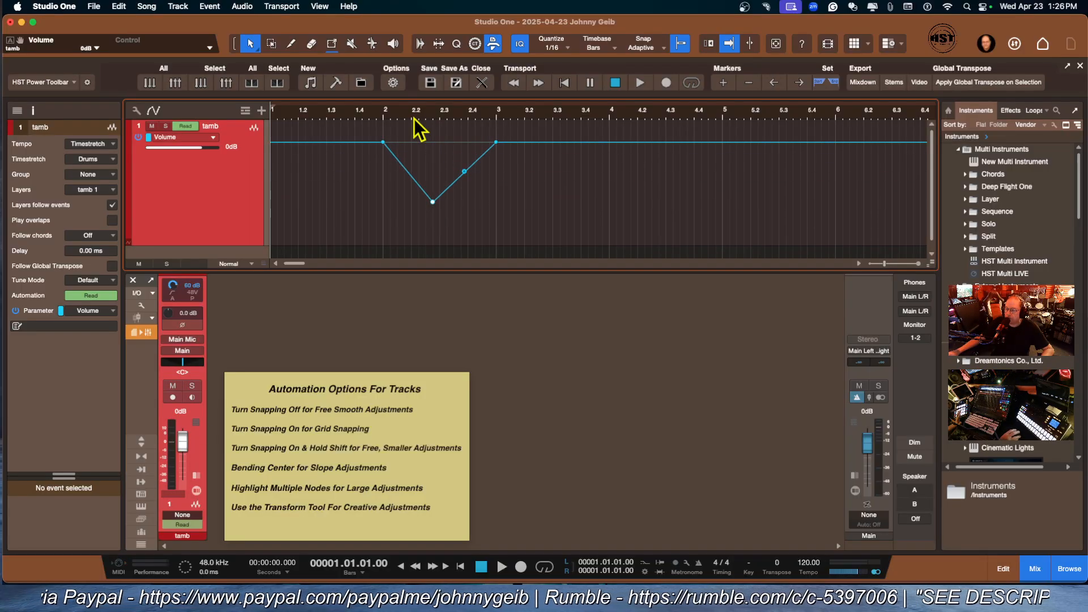
- Check the fader's response by moving the playhead through the volume dip, and park the playhead ahead of bar 2
{"action": "left_click", "coordinate": [393, 114]}
{"action": "key", "text": "space"}
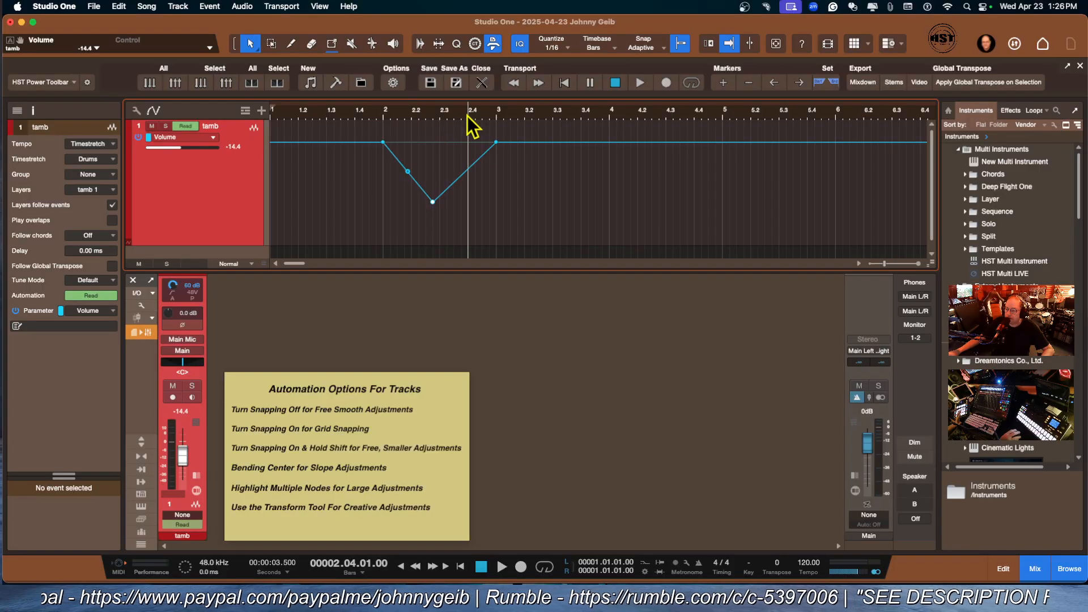
{"action": "left_click_drag", "start_coordinate": [374, 122], "coordinate": [348, 122]}
- Raise the dip's low node slightly at beat 2.3 and add a node on the falling slope after bar 2
{"action": "mouse_move", "coordinate": [432, 202]}
{"action": "left_mouse_down"}
{"action": "mouse_move", "coordinate": [449, 201]}
{"action": "mouse_move", "coordinate": [425, 209]}
{"action": "mouse_move", "coordinate": [440, 172]}
{"action": "mouse_move", "coordinate": [440, 211]}
{"action": "mouse_move", "coordinate": [448, 188]}
{"action": "mouse_move", "coordinate": [417, 191]}
{"action": "mouse_move", "coordinate": [440, 187]}
{"action": "left_mouse_up"}
{"action": "left_click", "coordinate": [468, 165]}
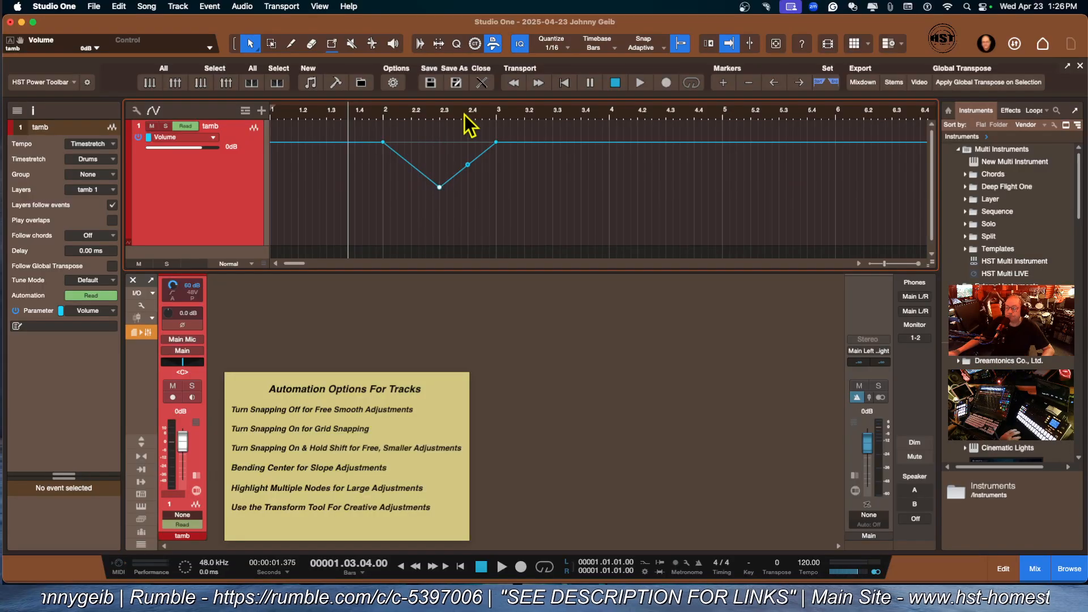
{"action": "left_click", "coordinate": [404, 159]}
{"action": "left_click", "coordinate": [423, 174]}
{"action": "mouse_move", "coordinate": [424, 176]}
{"action": "left_mouse_down"}
{"action": "mouse_move", "coordinate": [418, 199]}
{"action": "mouse_move", "coordinate": [450, 171]}
{"action": "mouse_move", "coordinate": [434, 184]}
{"action": "left_mouse_up"}
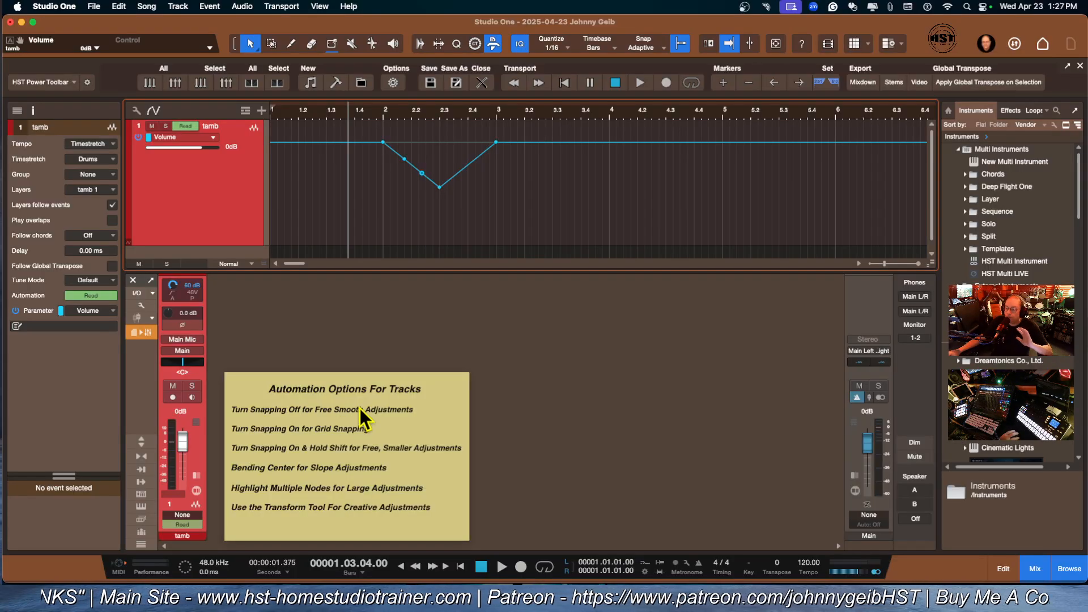
- Turn snapping off and freely reposition the low node and the nodes around bar 2, lowering the envelope's opening level to about -18.4 dB
{"action": "mouse_move", "coordinate": [441, 188]}
{"action": "left_mouse_down"}
{"action": "mouse_move", "coordinate": [413, 198]}
{"action": "mouse_move", "coordinate": [454, 194]}
{"action": "mouse_move", "coordinate": [421, 206]}
{"action": "mouse_move", "coordinate": [451, 195]}
{"action": "mouse_move", "coordinate": [447, 167]}
{"action": "mouse_move", "coordinate": [440, 186]}
{"action": "mouse_move", "coordinate": [468, 189]}
{"action": "mouse_move", "coordinate": [461, 179]}
{"action": "mouse_move", "coordinate": [452, 196]}
{"action": "mouse_move", "coordinate": [455, 165]}
{"action": "mouse_move", "coordinate": [437, 207]}
{"action": "mouse_move", "coordinate": [449, 195]}
{"action": "left_mouse_up"}
{"action": "left_click", "coordinate": [680, 44]}
{"action": "left_click", "coordinate": [391, 151]}
{"action": "left_click_drag", "start_coordinate": [383, 146], "coordinate": [368, 176]}
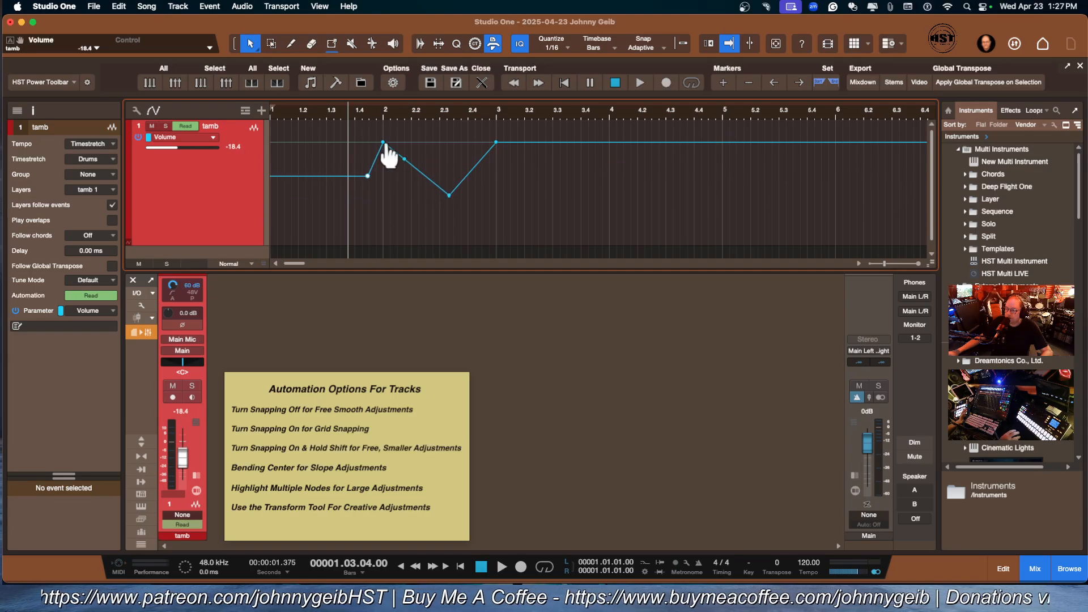
{"action": "mouse_move", "coordinate": [384, 161]}
{"action": "left_mouse_down"}
{"action": "mouse_move", "coordinate": [389, 180]}
{"action": "mouse_move", "coordinate": [363, 167]}
{"action": "mouse_move", "coordinate": [385, 163]}
{"action": "left_mouse_up"}
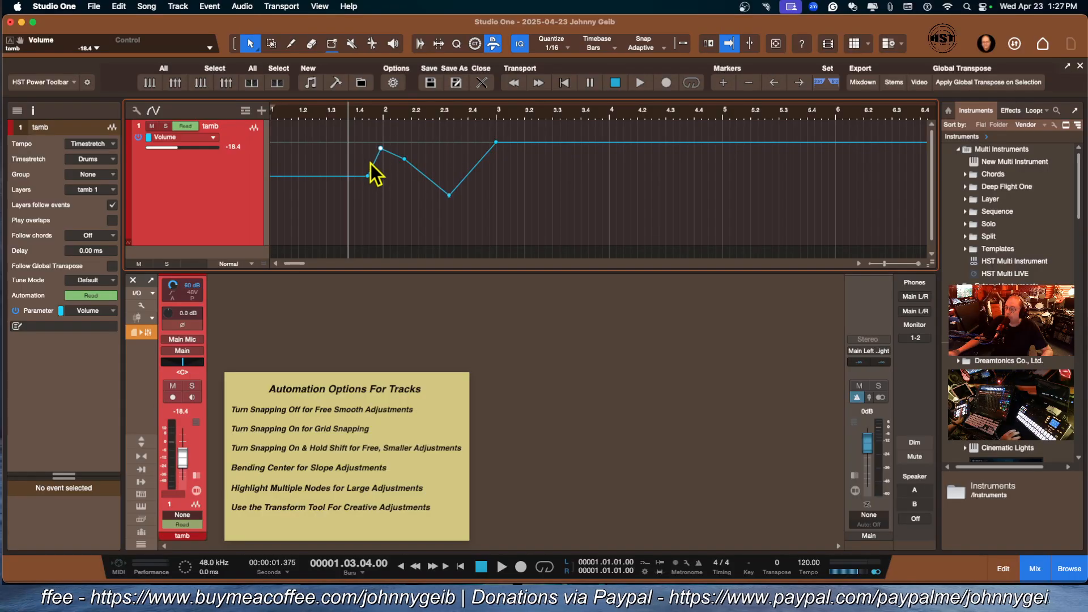
{"action": "left_click_drag", "start_coordinate": [381, 149], "coordinate": [389, 176]}
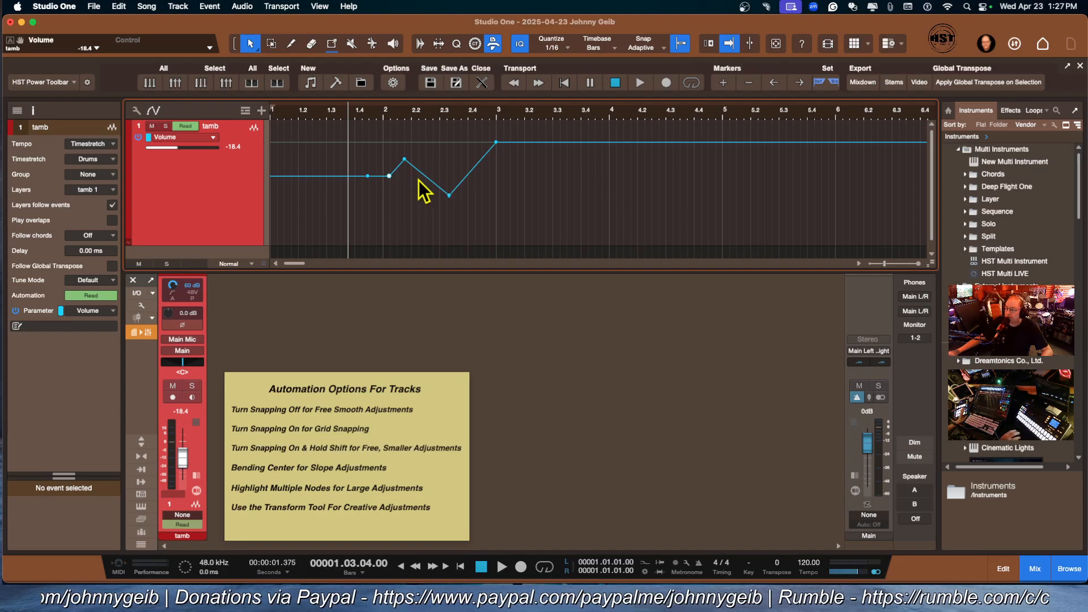
- With snapping on, move the dip's low node along the grid, placing it first at beat 2.4 at about -27.6 dB
{"action": "mouse_move", "coordinate": [450, 196]}
{"action": "left_mouse_down"}
{"action": "mouse_move", "coordinate": [433, 201]}
{"action": "mouse_move", "coordinate": [448, 211]}
{"action": "mouse_move", "coordinate": [467, 172]}
{"action": "mouse_move", "coordinate": [443, 192]}
{"action": "mouse_move", "coordinate": [487, 215]}
{"action": "mouse_move", "coordinate": [456, 220]}
{"action": "mouse_move", "coordinate": [465, 224]}
{"action": "mouse_move", "coordinate": [464, 176]}
{"action": "mouse_move", "coordinate": [461, 216]}
{"action": "mouse_move", "coordinate": [466, 180]}
{"action": "mouse_move", "coordinate": [455, 214]}
{"action": "mouse_move", "coordinate": [426, 207]}
{"action": "mouse_move", "coordinate": [479, 201]}
{"action": "mouse_move", "coordinate": [444, 199]}
{"action": "mouse_move", "coordinate": [467, 204]}
{"action": "left_mouse_up"}
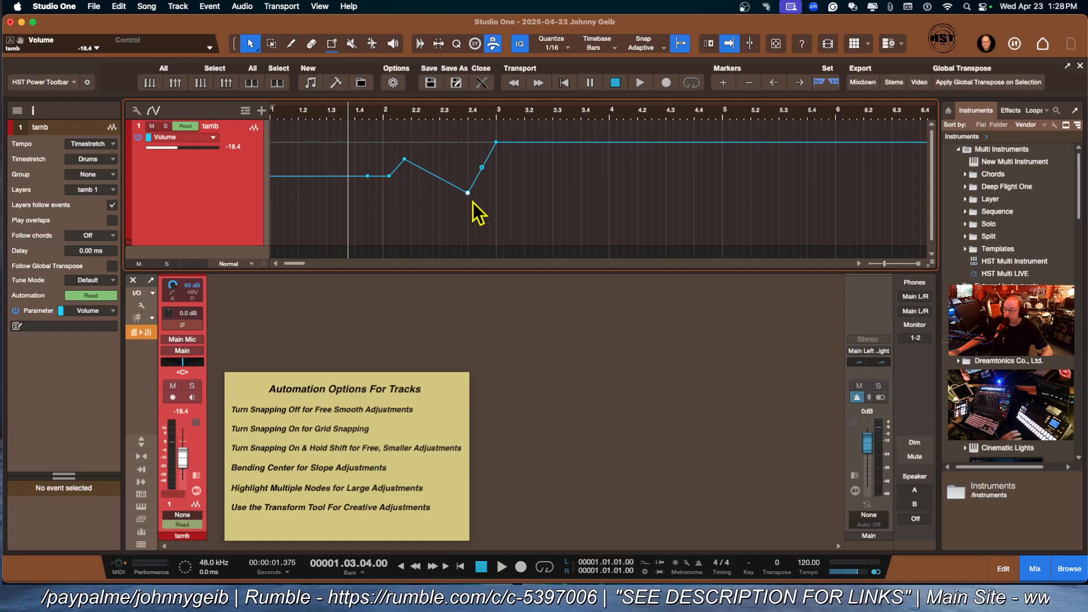
{"action": "mouse_move", "coordinate": [469, 194]}
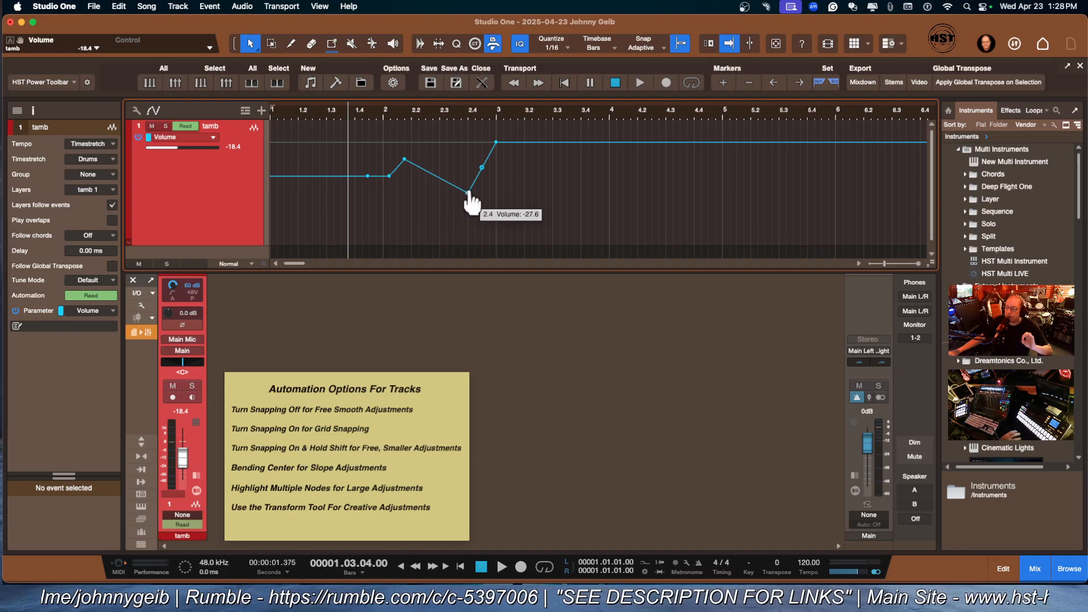
{"action": "left_click_drag", "start_coordinate": [469, 194], "coordinate": [458, 213]}
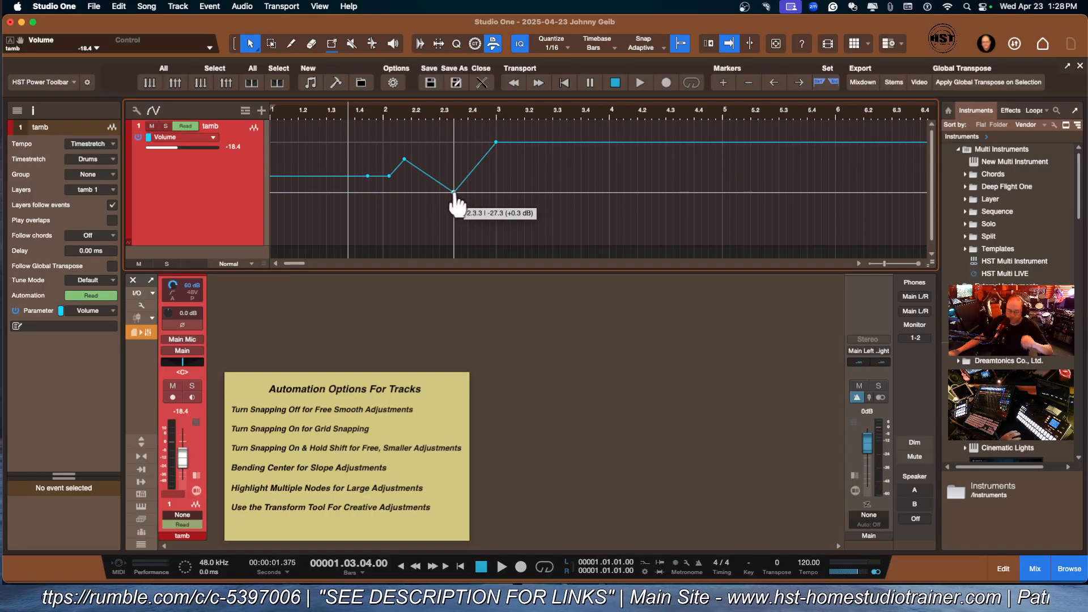
{"action": "left_click_drag", "start_coordinate": [457, 204], "coordinate": [464, 245]}
- Nudge the dip's low node in fine off-grid increments while snapping stays on, shifting it just past beat 2.4
{"action": "key", "text": "shift"}
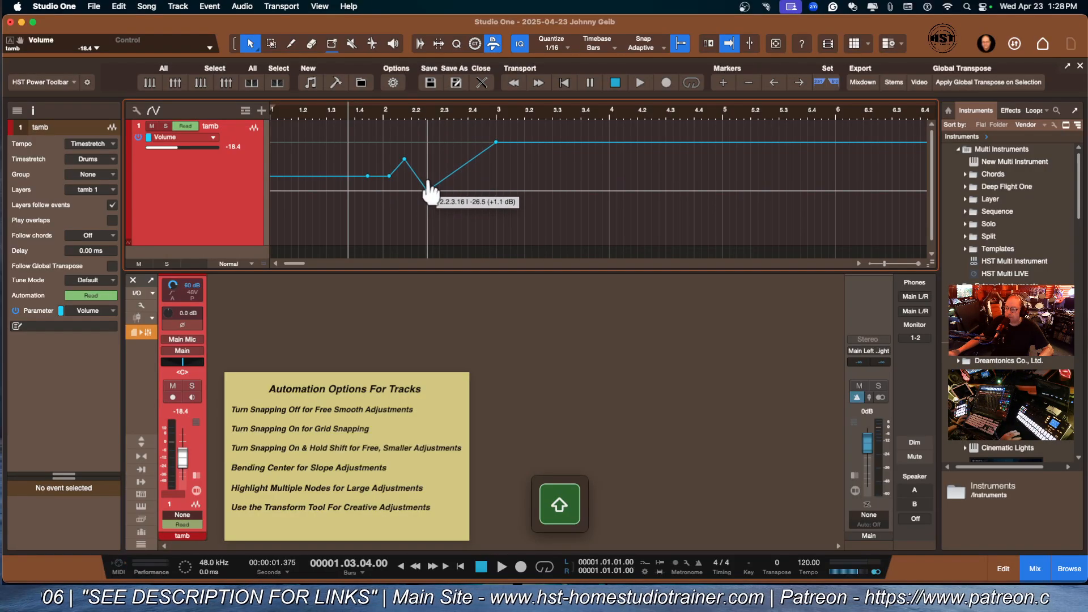
{"action": "left_click_drag", "start_coordinate": [471, 150], "coordinate": [458, 187]}
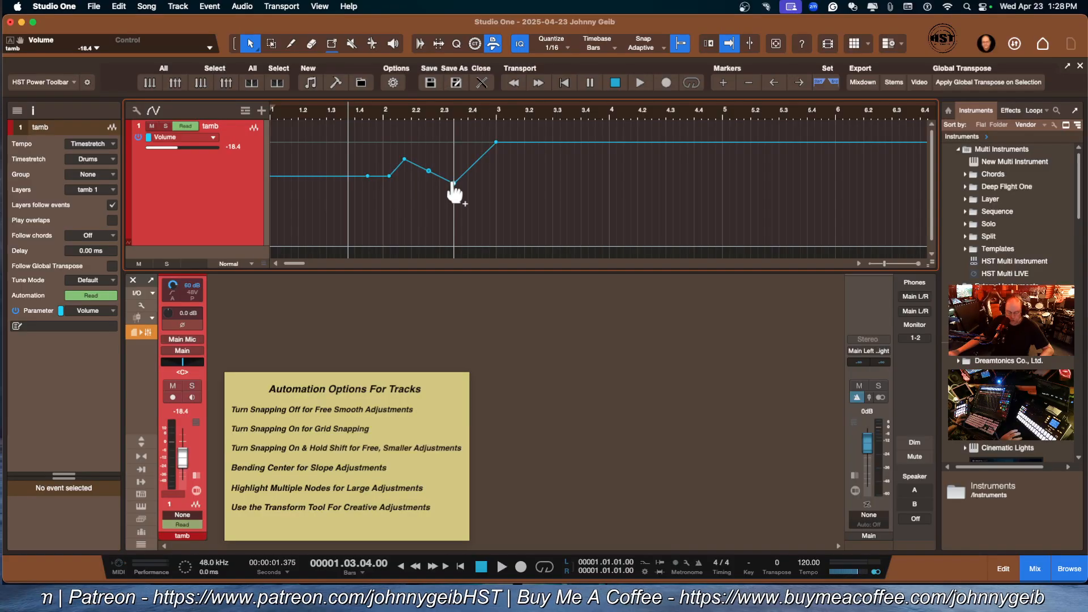
{"action": "left_click_drag", "start_coordinate": [456, 193], "coordinate": [477, 215]}
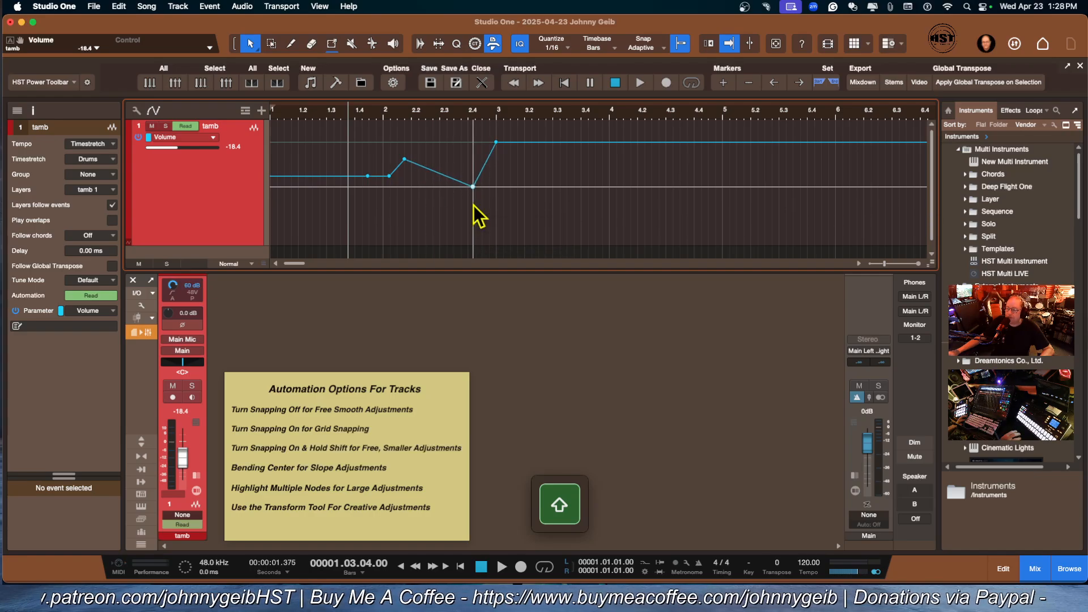
- Move the dip's low node freely with snapping off, turn snapping back on, and reposition the node just past beat 2.4
{"action": "left_click", "coordinate": [682, 44]}
{"action": "left_click_drag", "start_coordinate": [473, 187], "coordinate": [464, 210]}
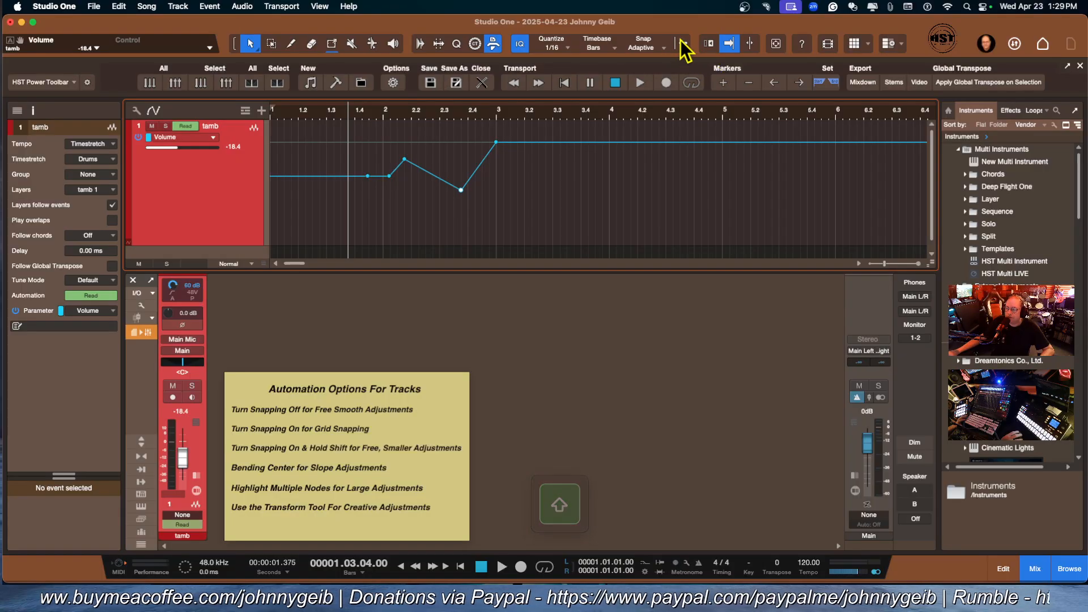
{"action": "mouse_move", "coordinate": [461, 191]}
{"action": "left_mouse_down"}
{"action": "mouse_move", "coordinate": [462, 162]}
{"action": "mouse_move", "coordinate": [461, 220]}
{"action": "mouse_move", "coordinate": [444, 193]}
{"action": "mouse_move", "coordinate": [473, 192]}
{"action": "mouse_move", "coordinate": [452, 215]}
{"action": "mouse_move", "coordinate": [443, 203]}
{"action": "left_mouse_up"}
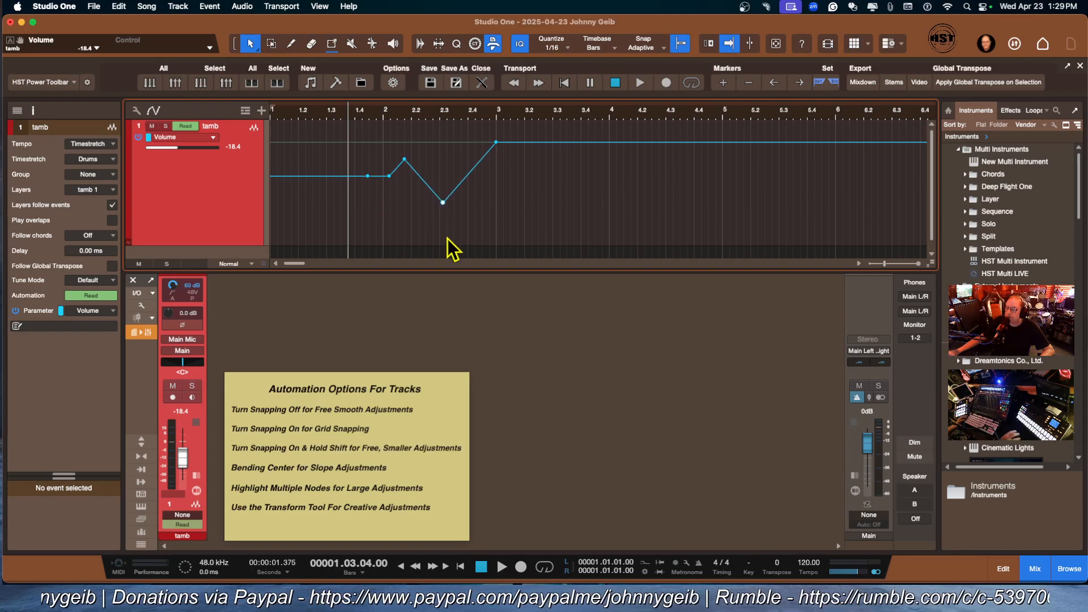
{"action": "left_click_drag", "start_coordinate": [443, 203], "coordinate": [480, 209]}
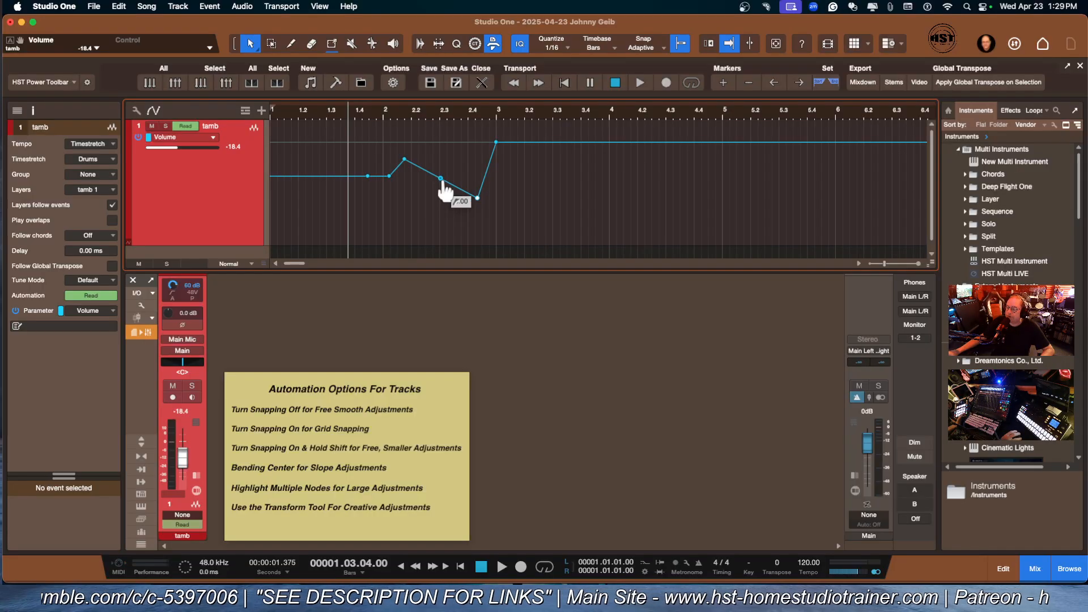
- Try coarse and fine bends on the falling slope, reset it to straight, and check its Curve Bend settings
{"action": "left_click_drag", "start_coordinate": [445, 189], "coordinate": [457, 211]}
{"action": "left_click_drag", "start_coordinate": [475, 158], "coordinate": [443, 203]}
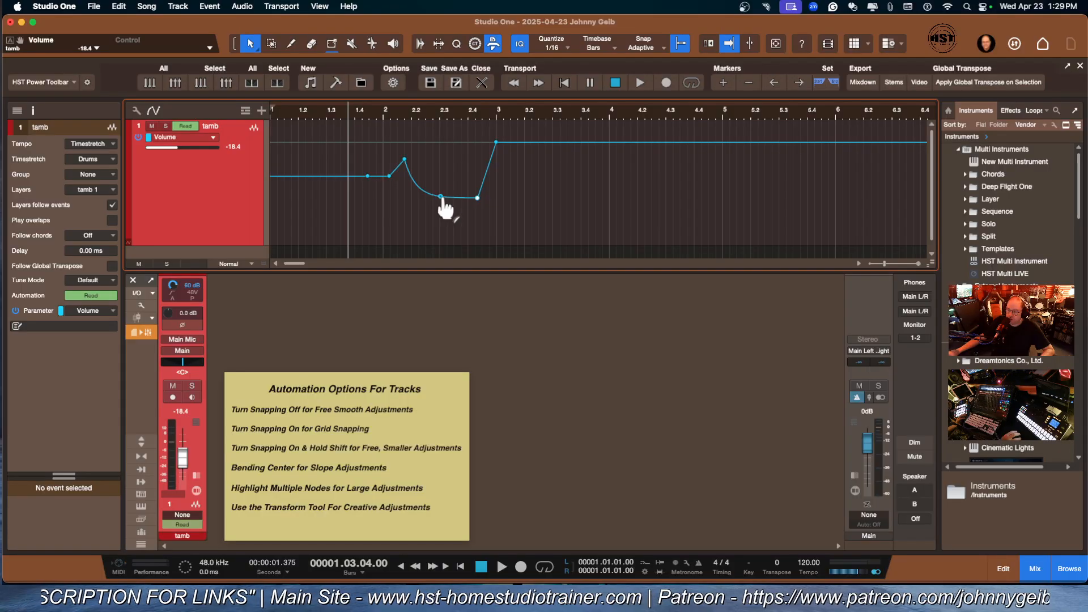
{"action": "key", "text": "shift"}
{"action": "left_click_drag", "start_coordinate": [444, 200], "coordinate": [474, 141]}
{"action": "mouse_move", "coordinate": [441, 184]}
{"action": "left_mouse_down"}
{"action": "mouse_move", "coordinate": [417, 206]}
{"action": "mouse_move", "coordinate": [456, 154]}
{"action": "mouse_move", "coordinate": [447, 196]}
{"action": "left_mouse_up"}
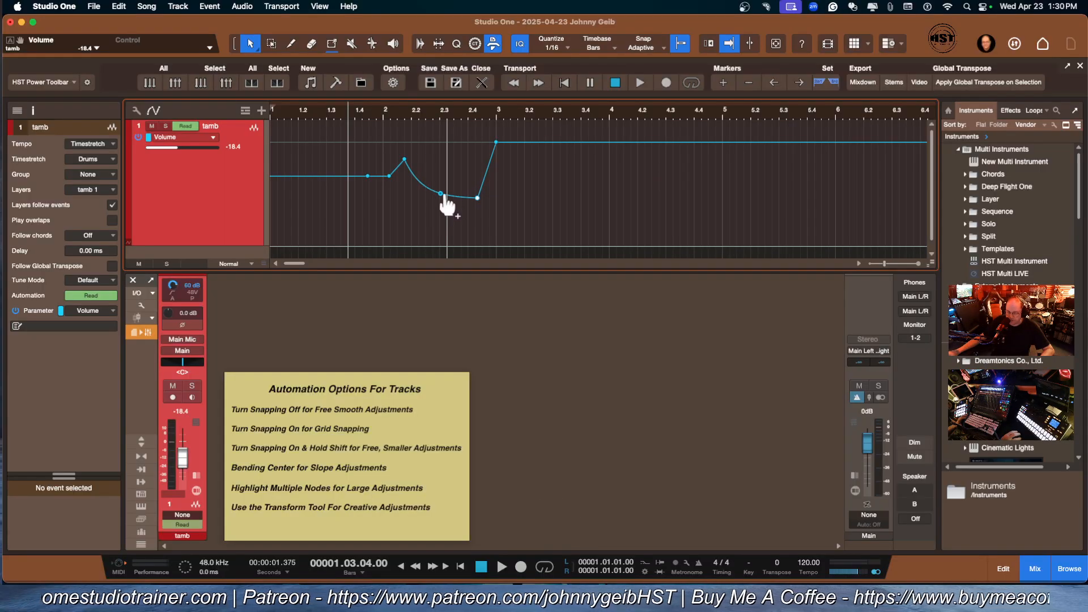
{"action": "left_click_drag", "start_coordinate": [441, 194], "coordinate": [440, 195]}
{"action": "key", "text": "super"}
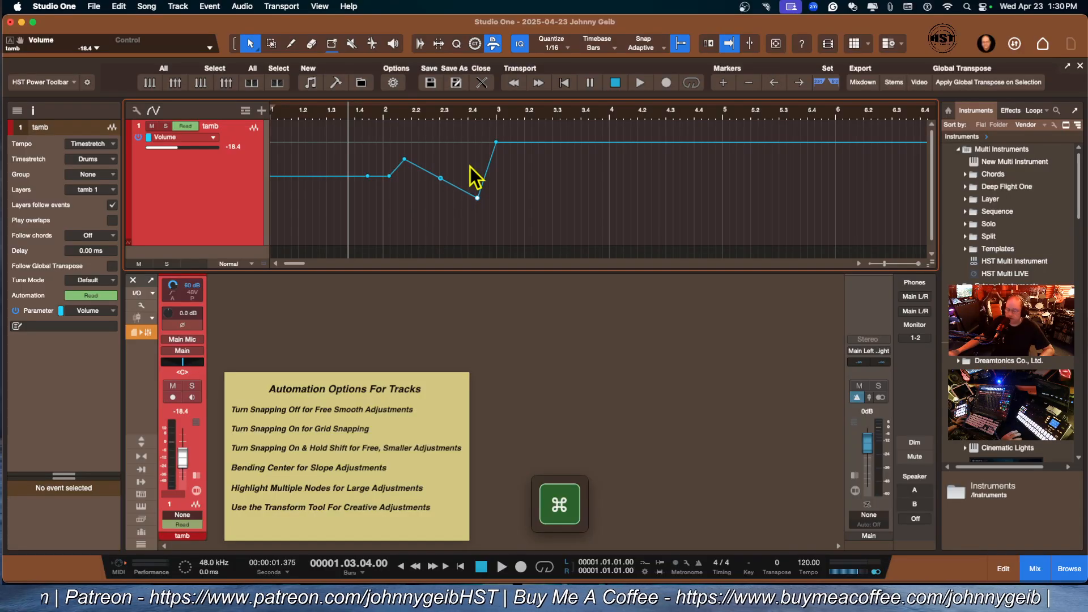
{"action": "left_click", "coordinate": [442, 184], "text": "ctrl"}
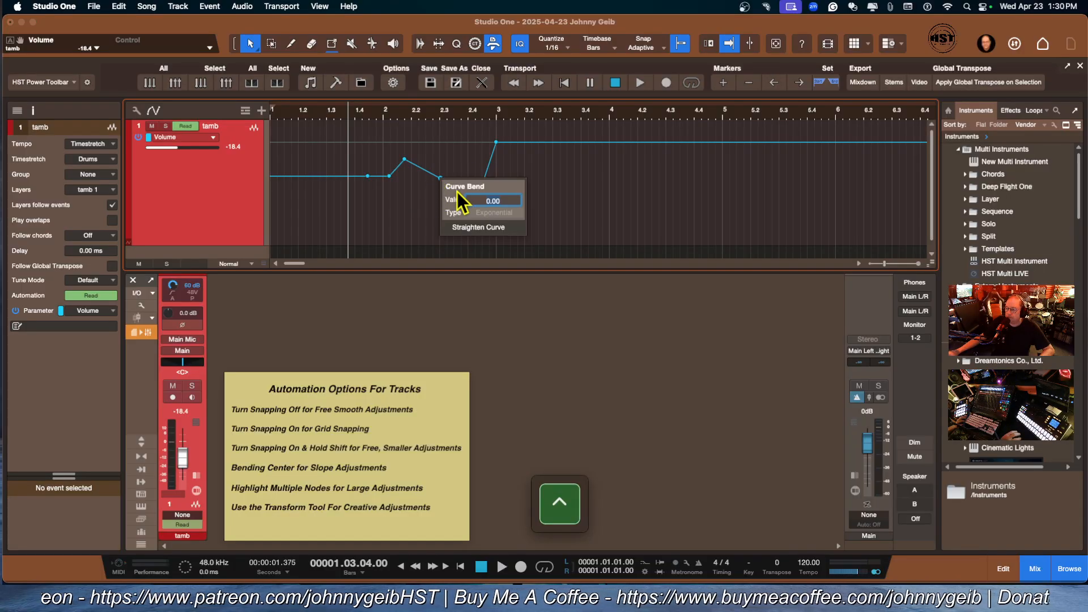
{"action": "left_click", "coordinate": [554, 166]}
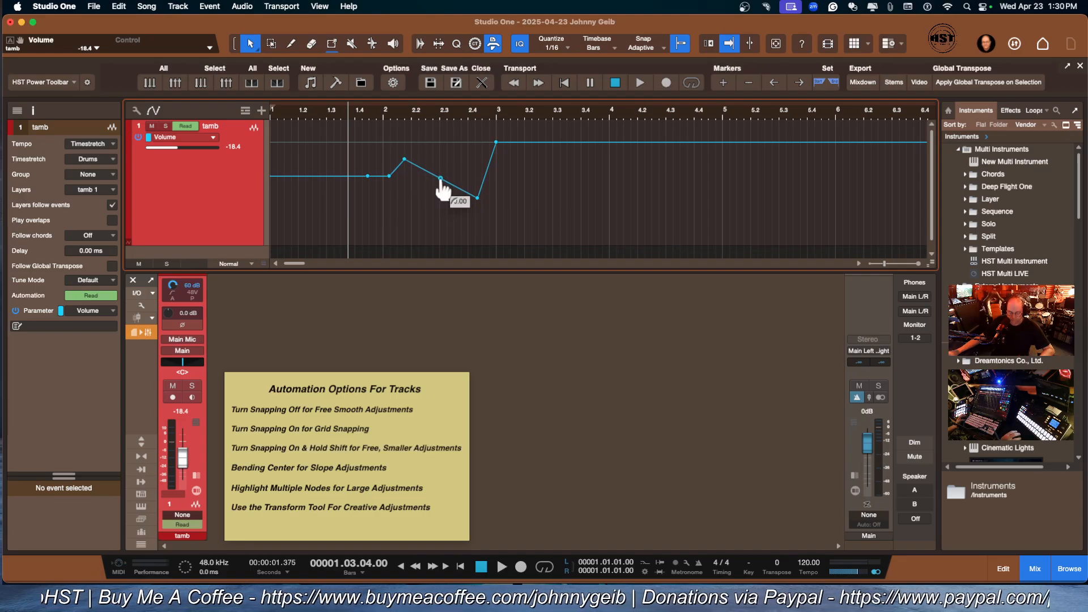
- Bend both slopes of the existing dip and build a second dip with curved slopes between bars 3 and 5
{"action": "left_click_drag", "start_coordinate": [441, 181], "coordinate": [498, 184]}
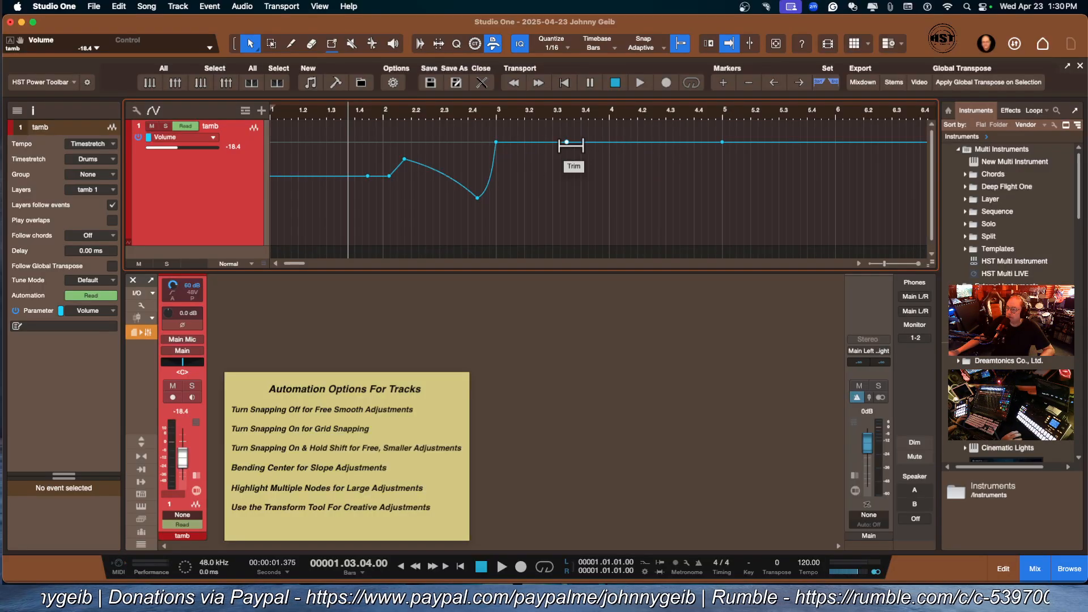
{"action": "left_click_drag", "start_coordinate": [567, 142], "coordinate": [539, 171]}
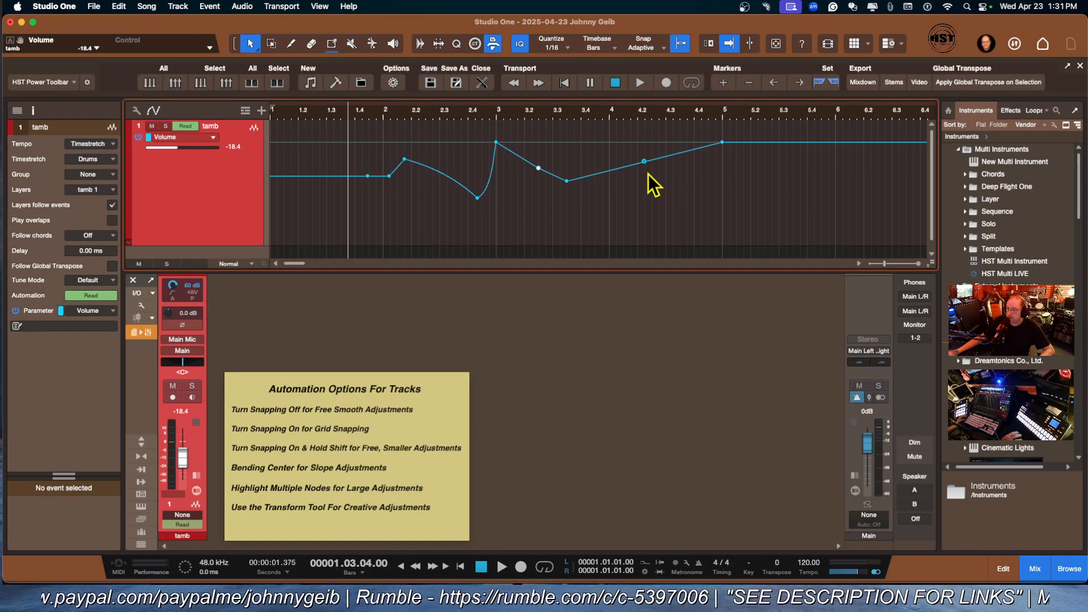
{"action": "left_click_drag", "start_coordinate": [644, 162], "coordinate": [657, 193]}
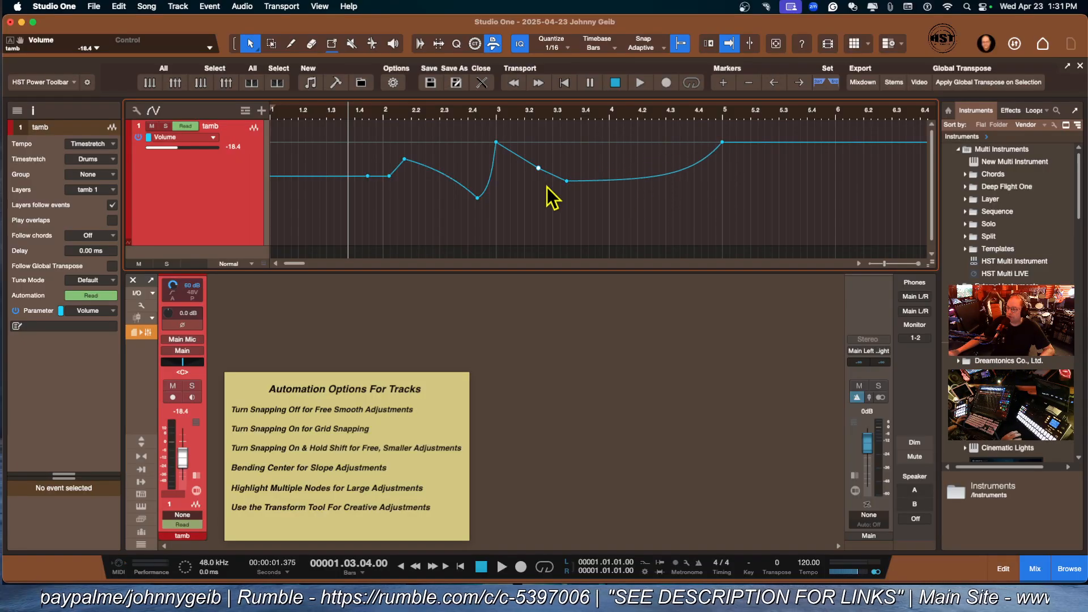
{"action": "key", "text": "super+z"}
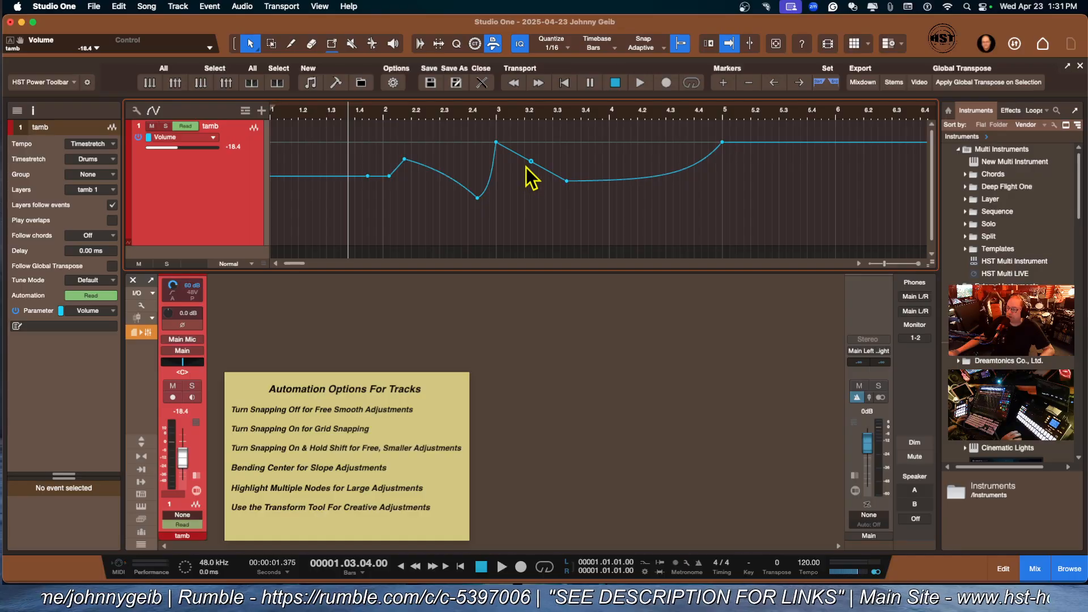
{"action": "left_click_drag", "start_coordinate": [532, 163], "coordinate": [554, 169]}
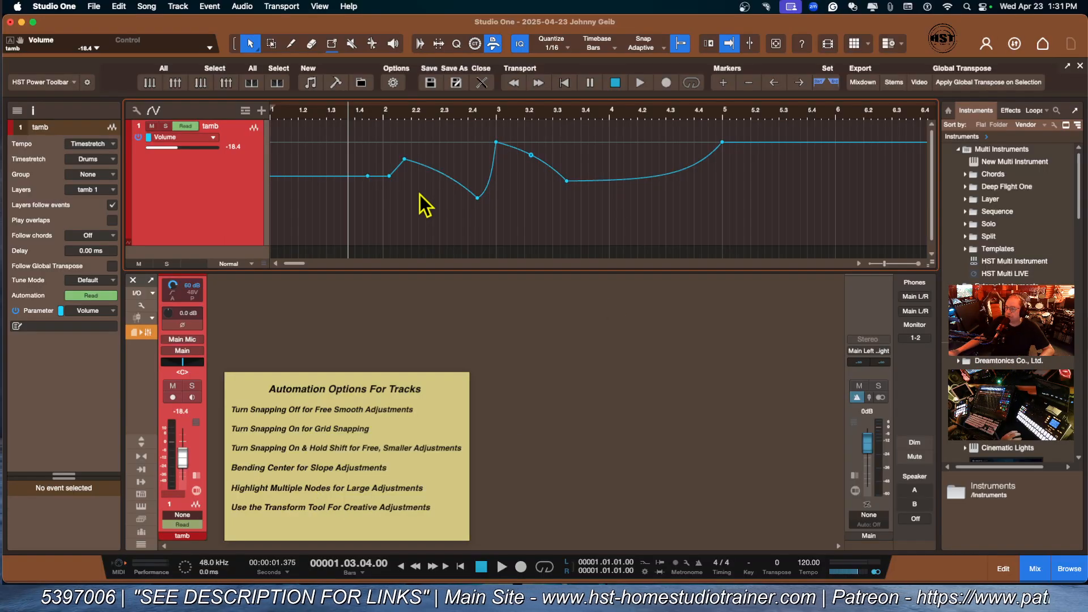
- Select all the volume nodes before bar 4 and move them together to a later position and lower level
{"action": "left_click_drag", "start_coordinate": [615, 222], "coordinate": [326, 189]}
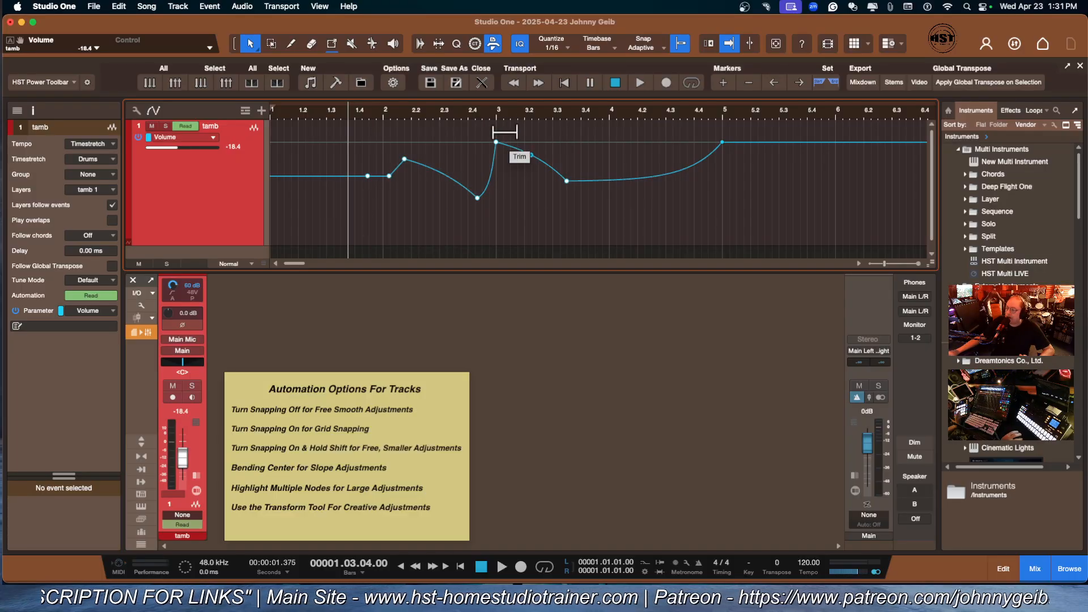
{"action": "left_click_drag", "start_coordinate": [497, 150], "coordinate": [517, 136]}
{"action": "mouse_move", "coordinate": [552, 187]}
{"action": "left_mouse_down"}
{"action": "mouse_move", "coordinate": [604, 160]}
{"action": "mouse_move", "coordinate": [517, 148]}
{"action": "mouse_move", "coordinate": [495, 172]}
{"action": "mouse_move", "coordinate": [587, 136]}
{"action": "mouse_move", "coordinate": [583, 173]}
{"action": "mouse_move", "coordinate": [502, 96]}
{"action": "mouse_move", "coordinate": [599, 186]}
{"action": "mouse_move", "coordinate": [524, 166]}
{"action": "mouse_move", "coordinate": [573, 183]}
{"action": "mouse_move", "coordinate": [539, 186]}
{"action": "mouse_move", "coordinate": [546, 175]}
{"action": "left_mouse_up"}
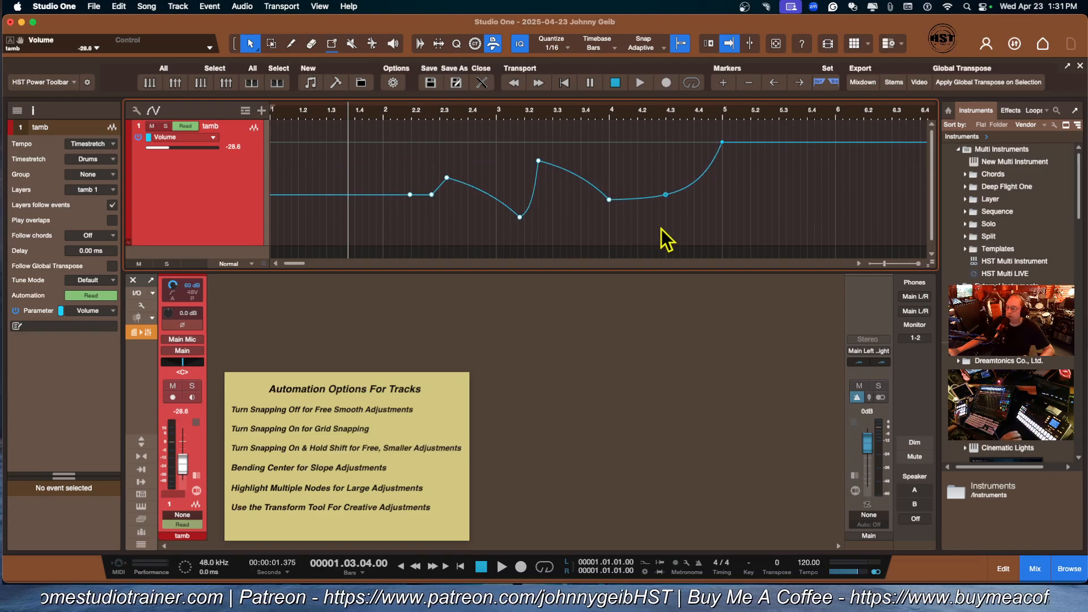
- Move the bar 5 node to just past beat 4.2 slightly lower, and raise the first peak node to a slightly later position
{"action": "left_click_drag", "start_coordinate": [726, 149], "coordinate": [645, 151]}
{"action": "left_click_drag", "start_coordinate": [448, 179], "coordinate": [461, 153]}
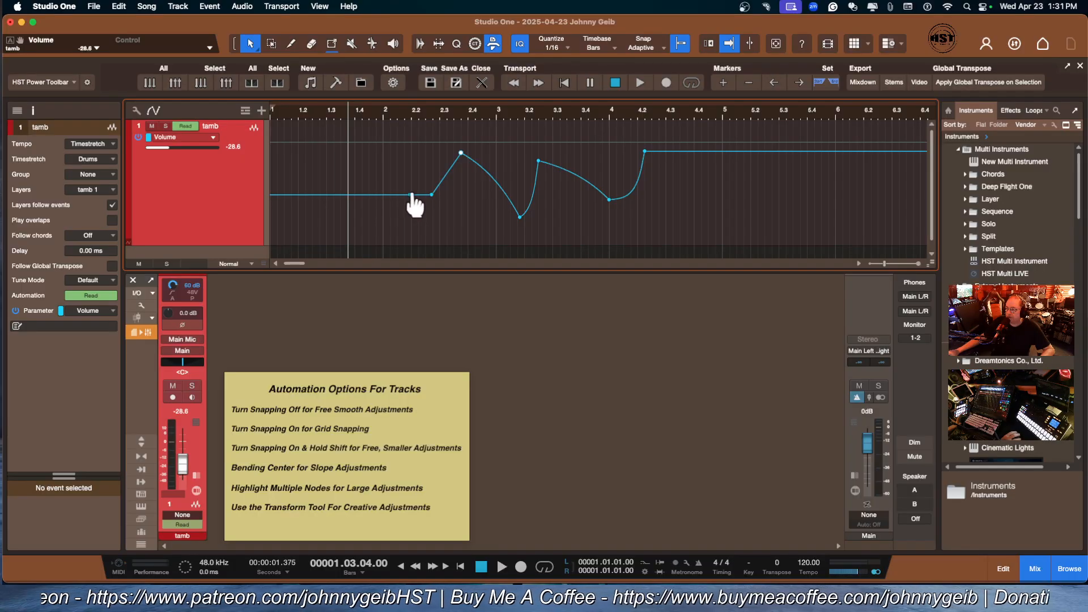
- Raise the volume node near beat 2.2 slightly earlier, and frame the curve from beat 1.4 to just before bar 5 with the Transform tool
{"action": "left_click_drag", "start_coordinate": [413, 206], "coordinate": [404, 150]}
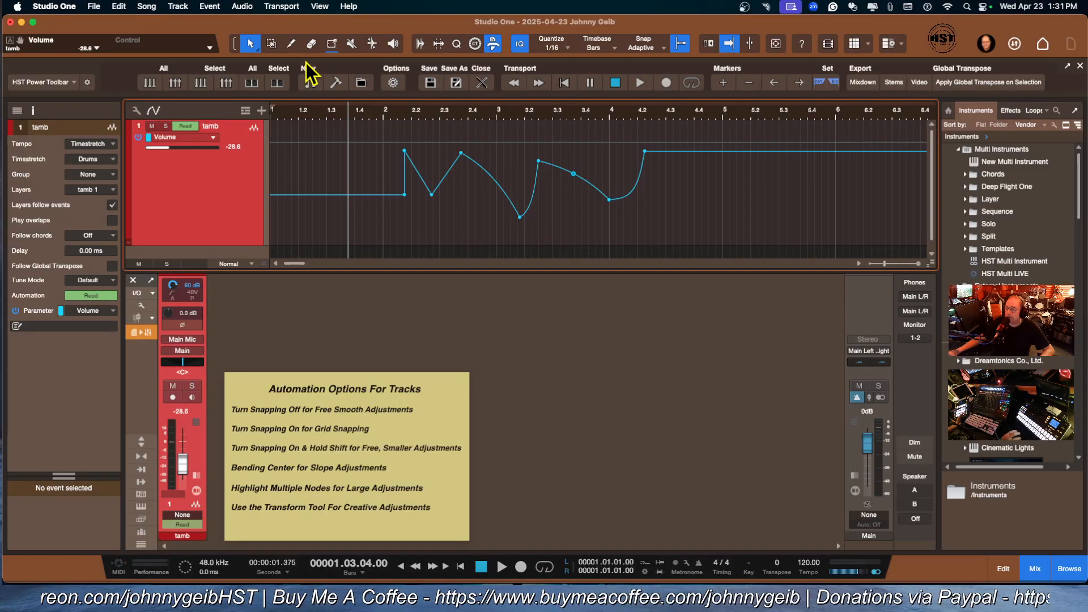
{"action": "left_click", "coordinate": [334, 48]}
{"action": "left_click", "coordinate": [335, 49]}
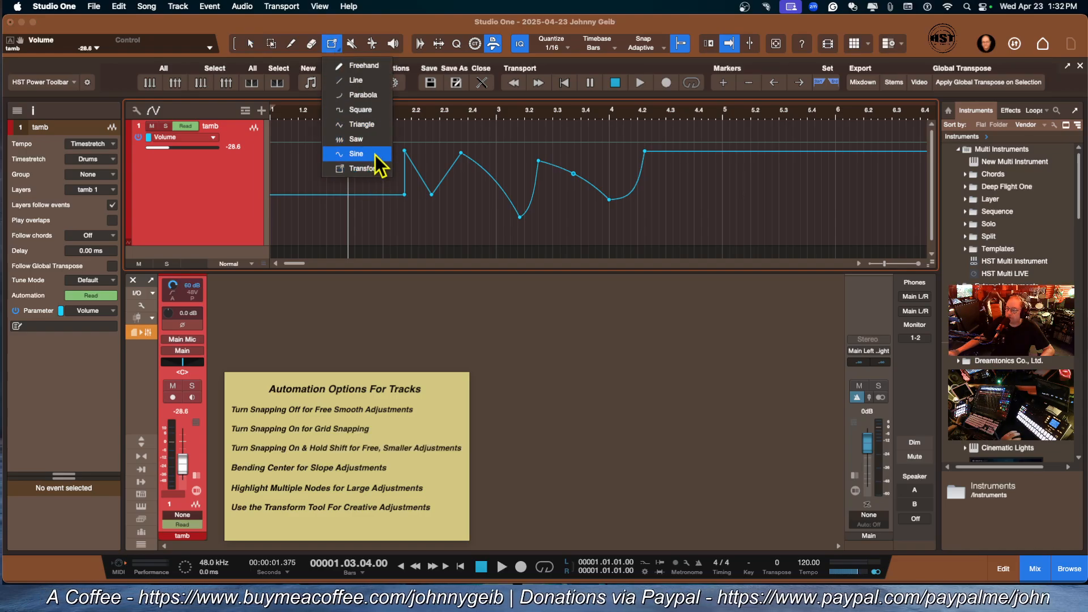
{"action": "left_click", "coordinate": [341, 169]}
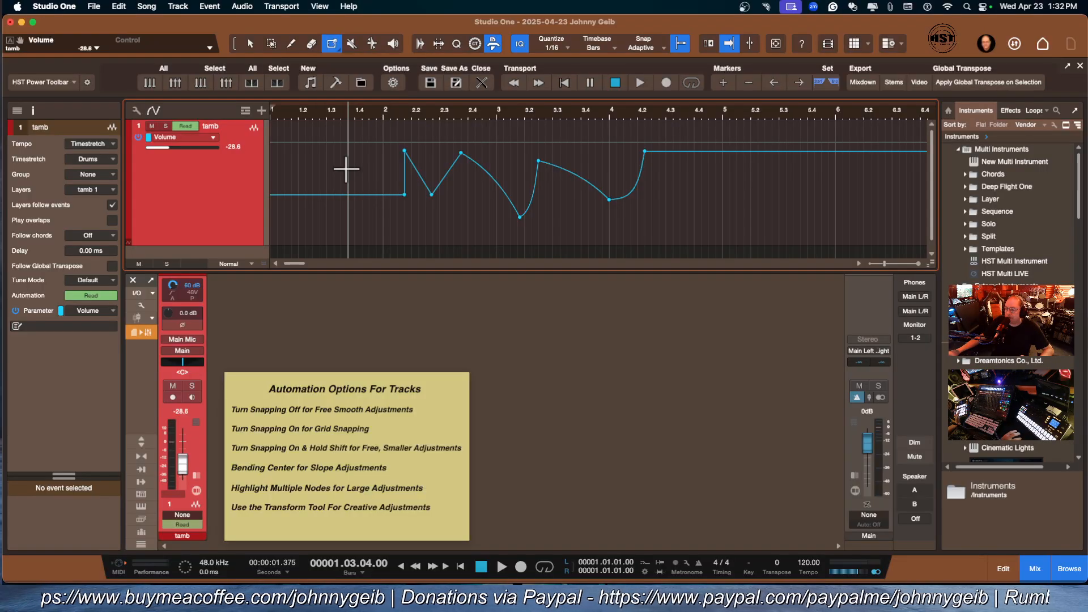
{"action": "left_click_drag", "start_coordinate": [363, 142], "coordinate": [716, 230]}
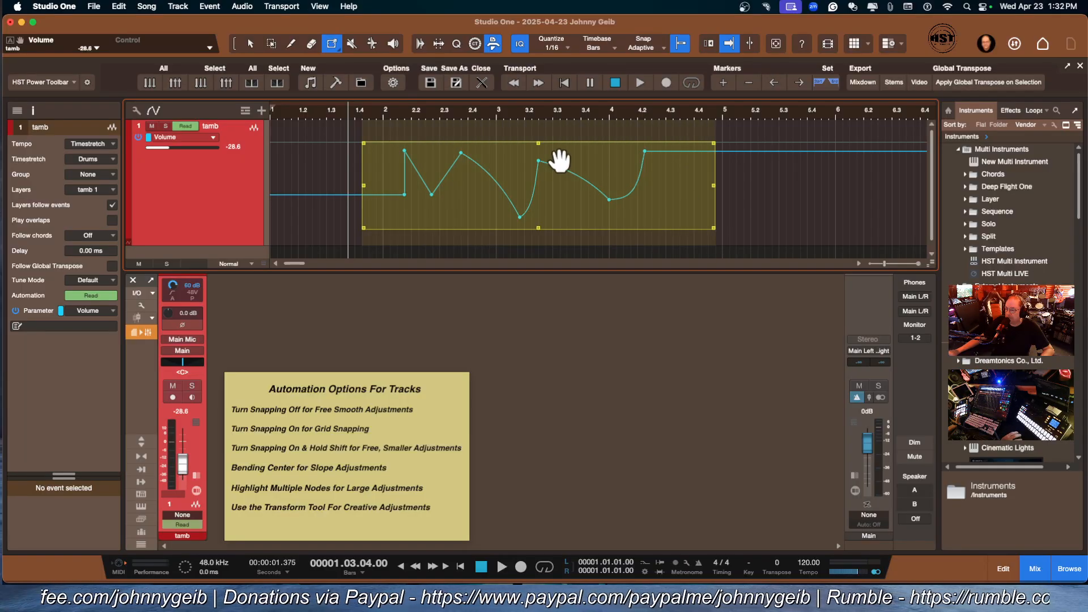
- Transform the framed volume curve by its top edge and corners, narrowing it to the range from about beat 2.3 to just before bar 5
{"action": "left_click_drag", "start_coordinate": [538, 143], "coordinate": [534, 223]}
{"action": "left_click_drag", "start_coordinate": [363, 147], "coordinate": [442, 232]}
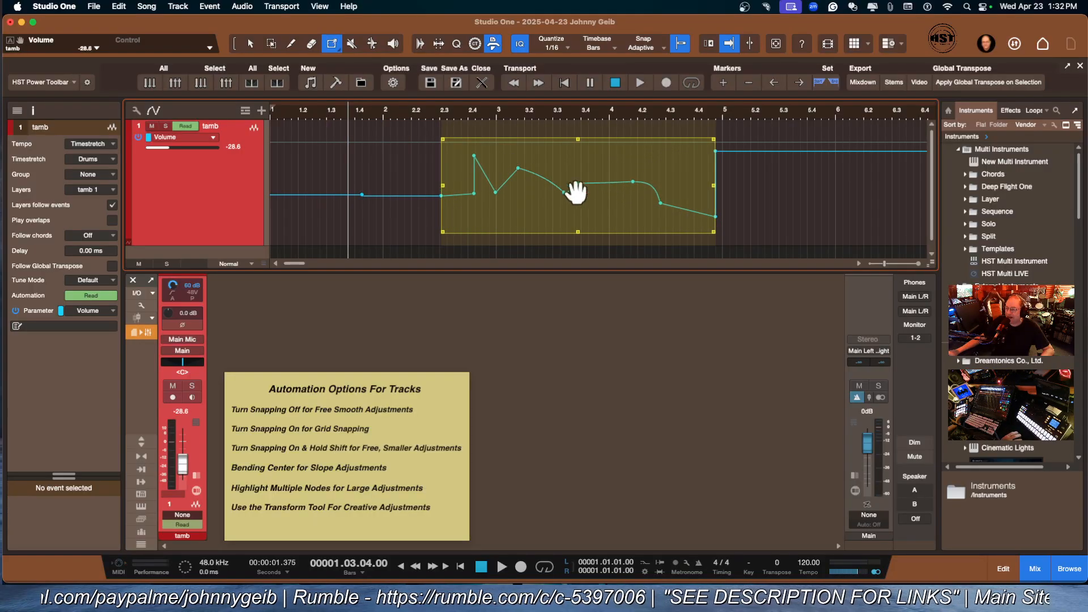
{"action": "mouse_move", "coordinate": [712, 199]}
{"action": "left_mouse_down"}
{"action": "mouse_move", "coordinate": [692, 184]}
{"action": "mouse_move", "coordinate": [555, 181]}
{"action": "mouse_move", "coordinate": [630, 177]}
{"action": "mouse_move", "coordinate": [647, 233]}
{"action": "mouse_move", "coordinate": [584, 214]}
{"action": "mouse_move", "coordinate": [653, 184]}
{"action": "mouse_move", "coordinate": [706, 204]}
{"action": "mouse_move", "coordinate": [615, 213]}
{"action": "mouse_move", "coordinate": [707, 202]}
{"action": "mouse_move", "coordinate": [700, 217]}
{"action": "left_mouse_up"}
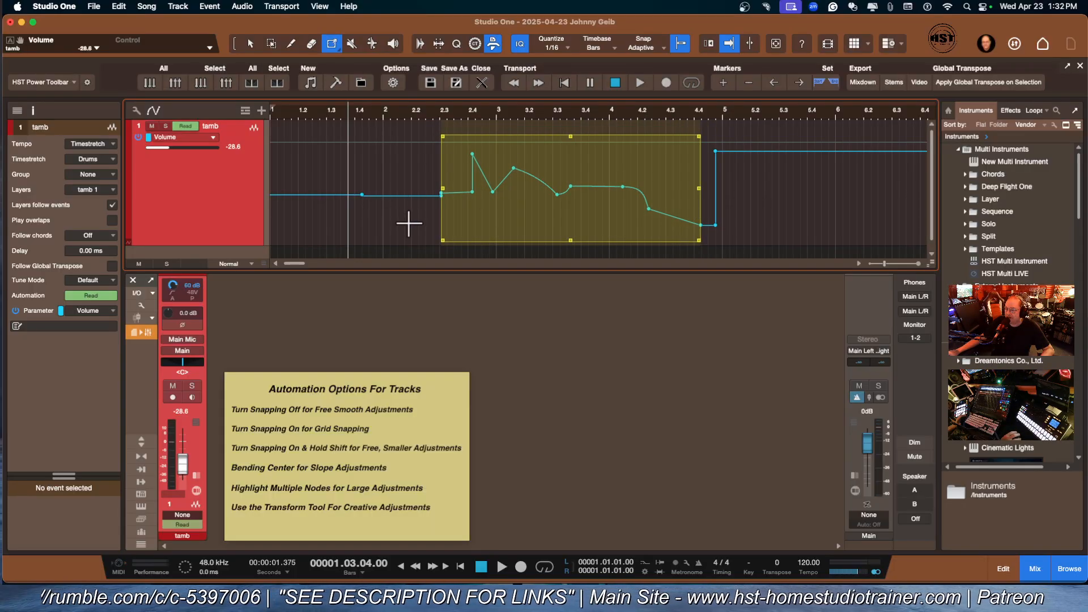
- Return to the Arrow tool, deselect the frame, and lower the peak node just after bar 3 to about beat 3.2
{"action": "left_click", "coordinate": [249, 46]}
{"action": "left_click", "coordinate": [404, 226]}
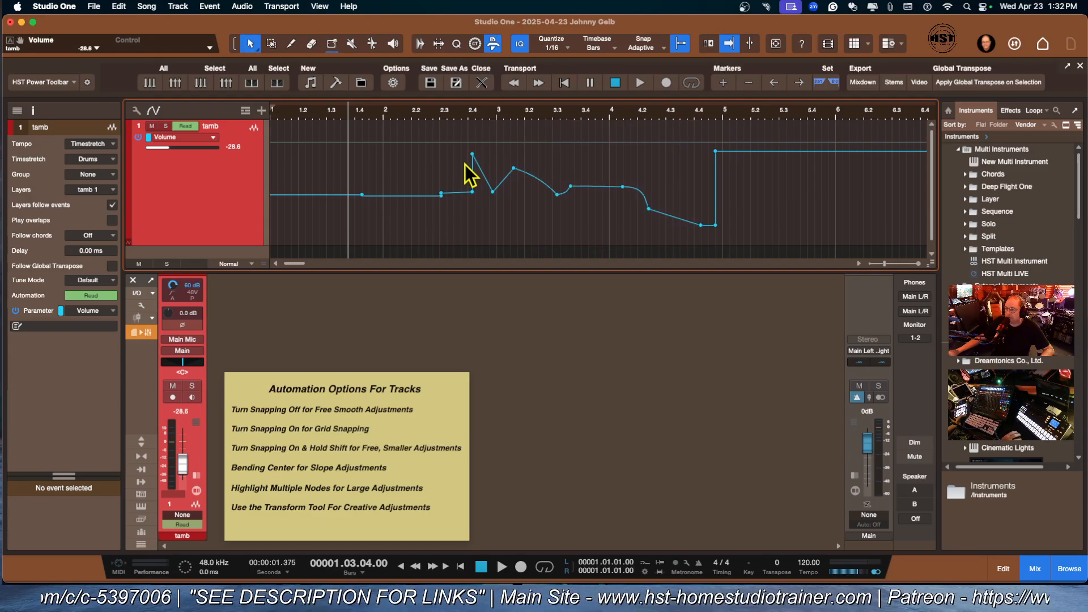
{"action": "left_click_drag", "start_coordinate": [516, 173], "coordinate": [532, 208]}
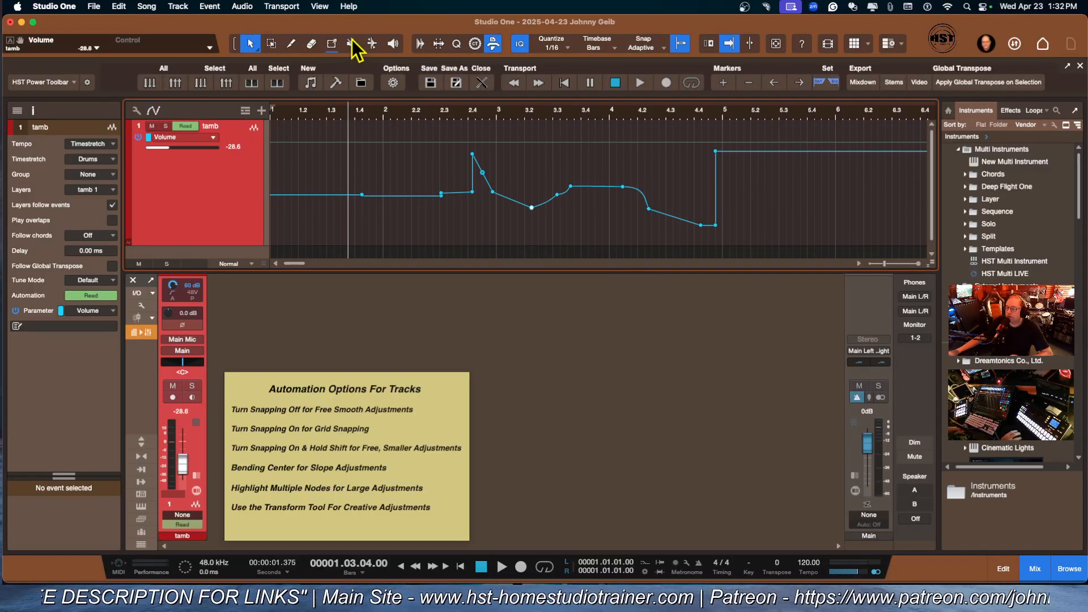
- Frame the volume nodes from beat 1.4 to just past bar 5 with the Transform tool and compress their height evenly around the centre
{"action": "left_click", "coordinate": [331, 48]}
{"action": "left_click", "coordinate": [336, 50]}
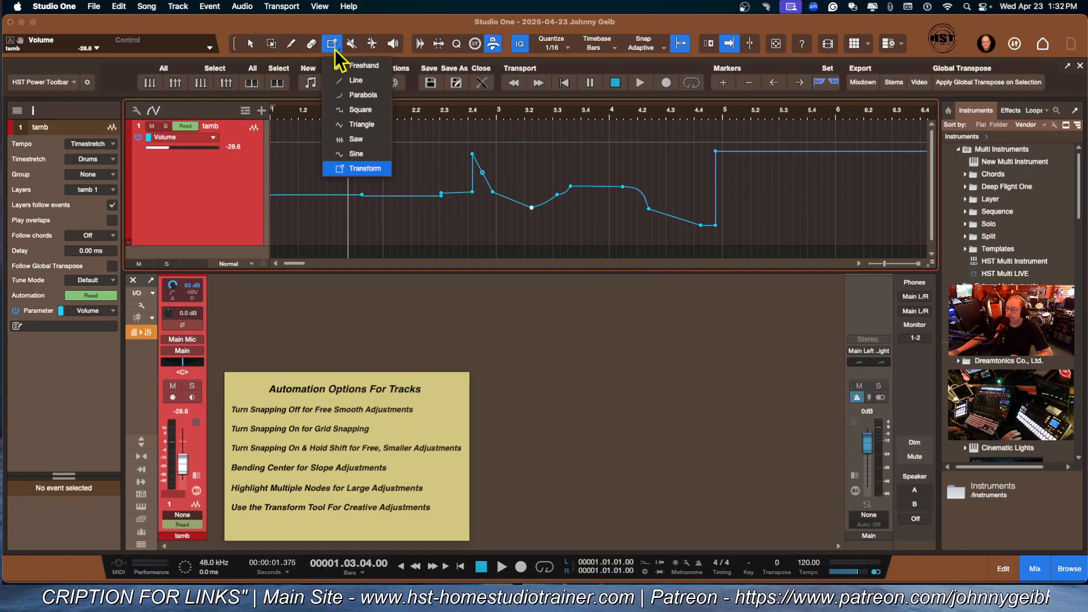
{"action": "left_click", "coordinate": [365, 168]}
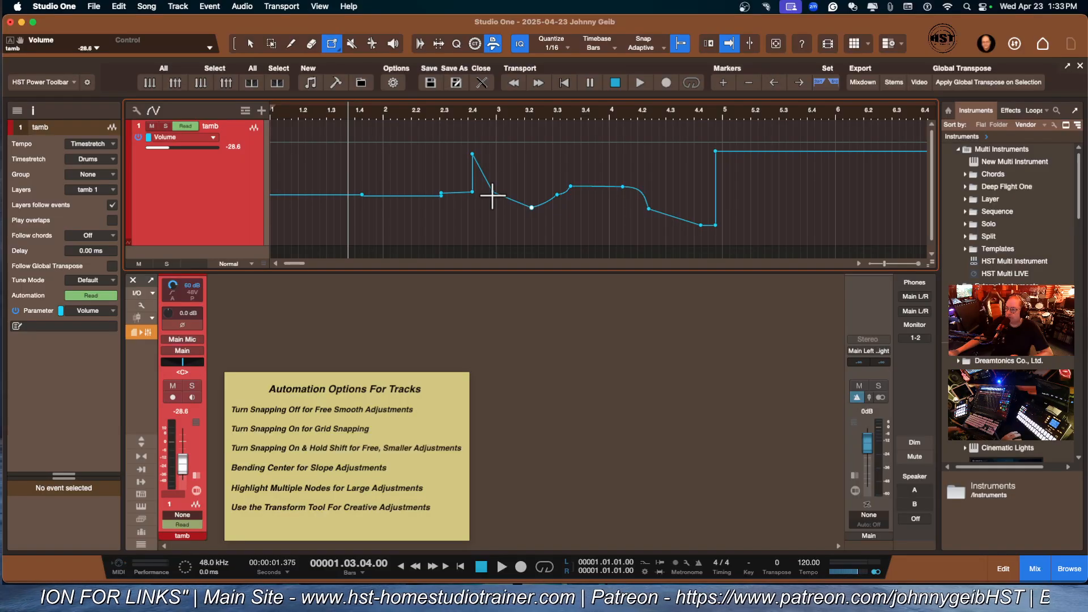
{"action": "left_click_drag", "start_coordinate": [351, 149], "coordinate": [735, 238]}
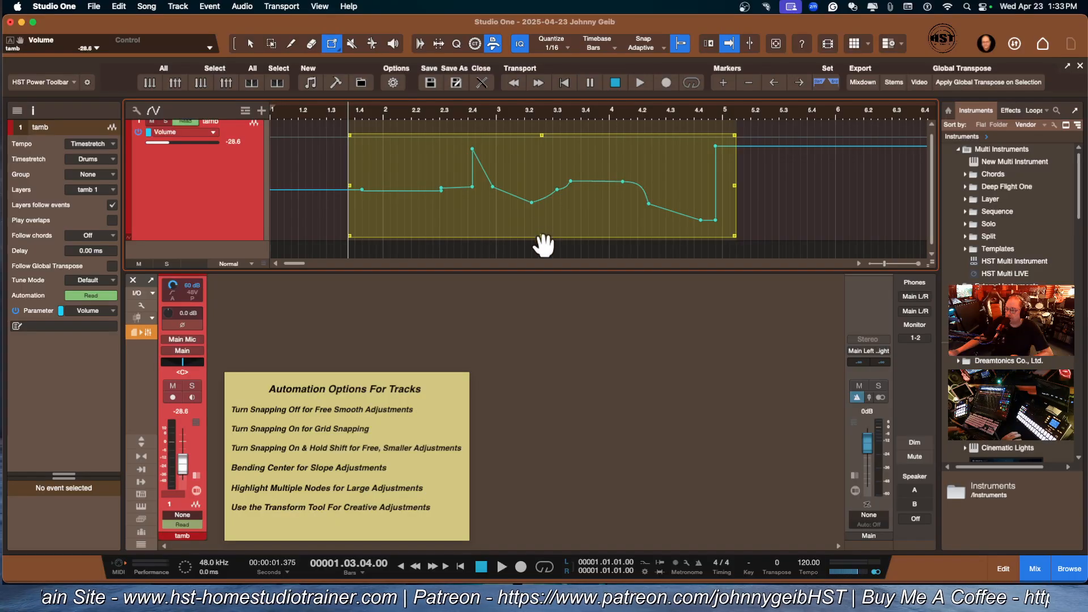
{"action": "mouse_move", "coordinate": [540, 234]}
{"action": "left_mouse_down"}
{"action": "mouse_move", "coordinate": [545, 141]}
{"action": "mouse_move", "coordinate": [548, 230]}
{"action": "mouse_move", "coordinate": [549, 216]}
{"action": "left_mouse_up"}
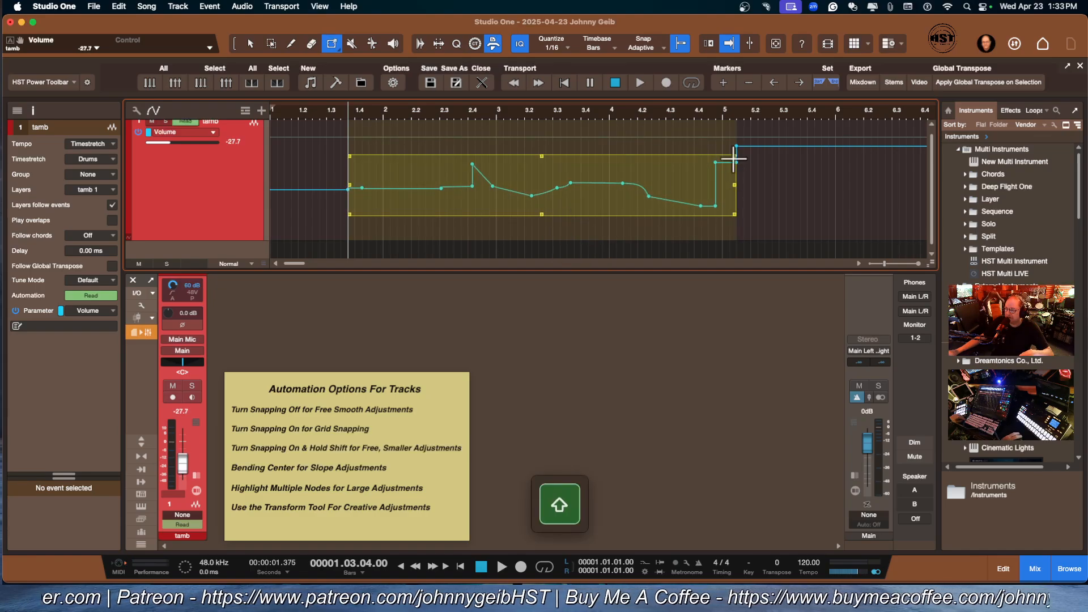
- Distort the framed curve by its corners to span about beats 1.3 to 4.2, adjust its height, and return to the Arrow tool
{"action": "left_click_drag", "start_coordinate": [737, 169], "coordinate": [641, 236]}
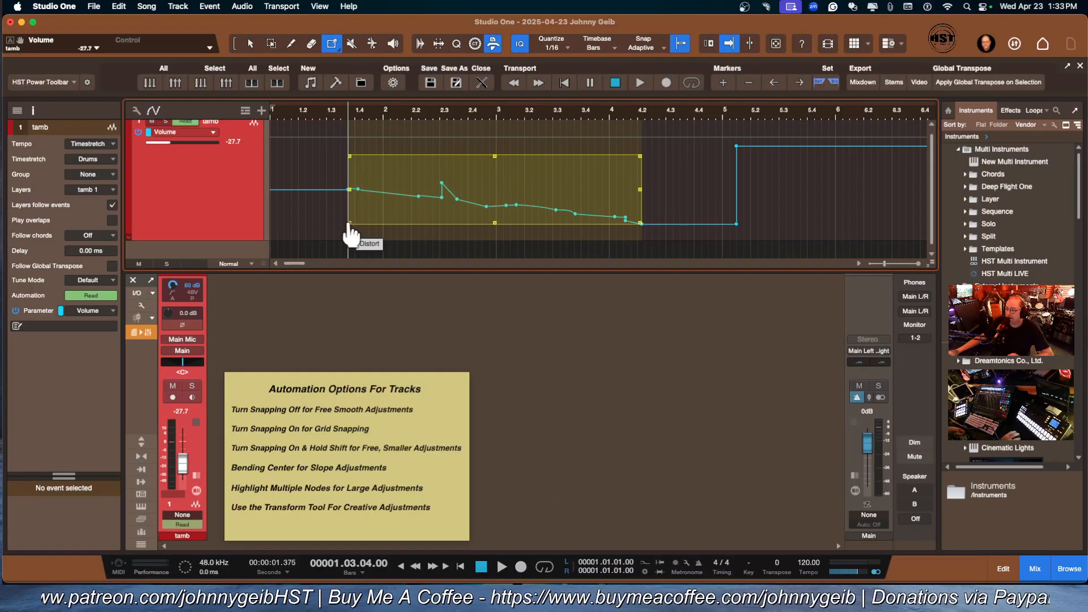
{"action": "left_click_drag", "start_coordinate": [351, 233], "coordinate": [328, 124]}
{"action": "left_click_drag", "start_coordinate": [484, 236], "coordinate": [484, 336]}
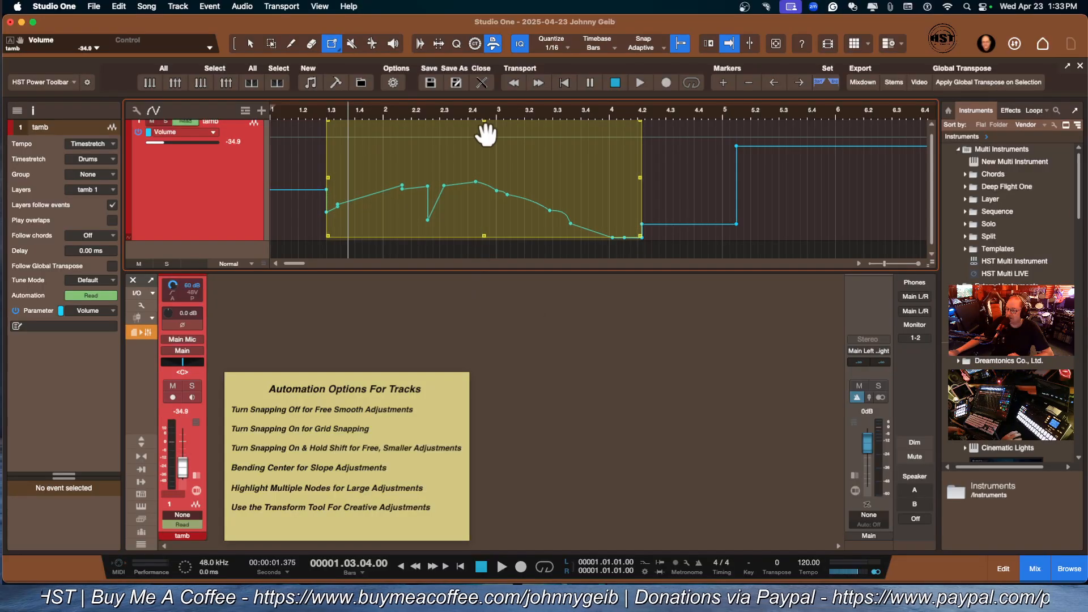
{"action": "scroll", "coordinate": [517, 168], "scroll_direction": "up", "scroll_amount": 1}
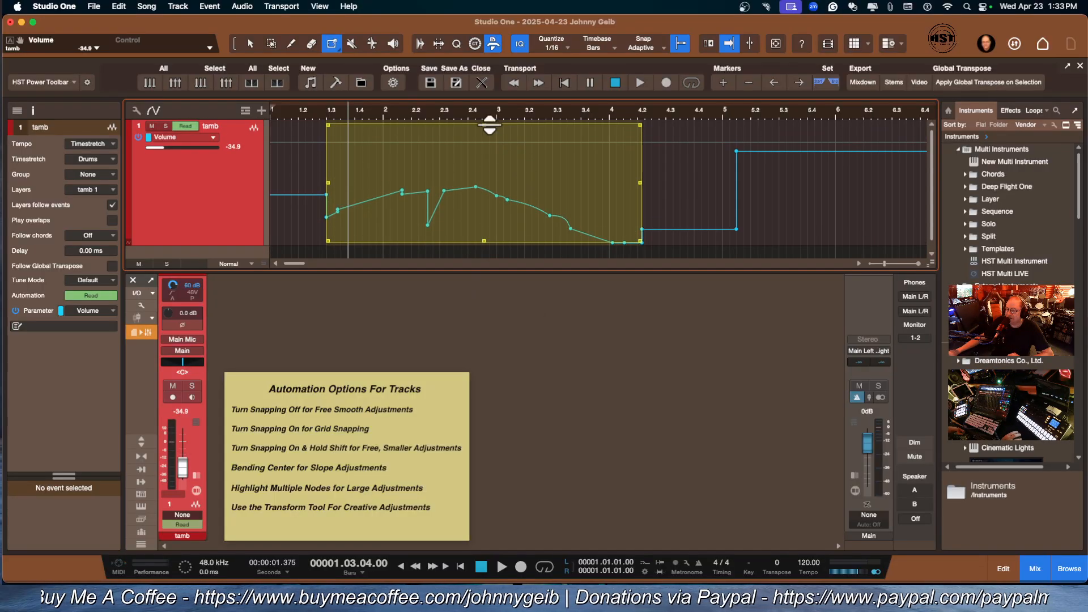
{"action": "mouse_move", "coordinate": [487, 124]}
{"action": "left_mouse_down"}
{"action": "mouse_move", "coordinate": [498, 135]}
{"action": "mouse_move", "coordinate": [499, 252]}
{"action": "mouse_move", "coordinate": [501, 137]}
{"action": "left_mouse_up"}
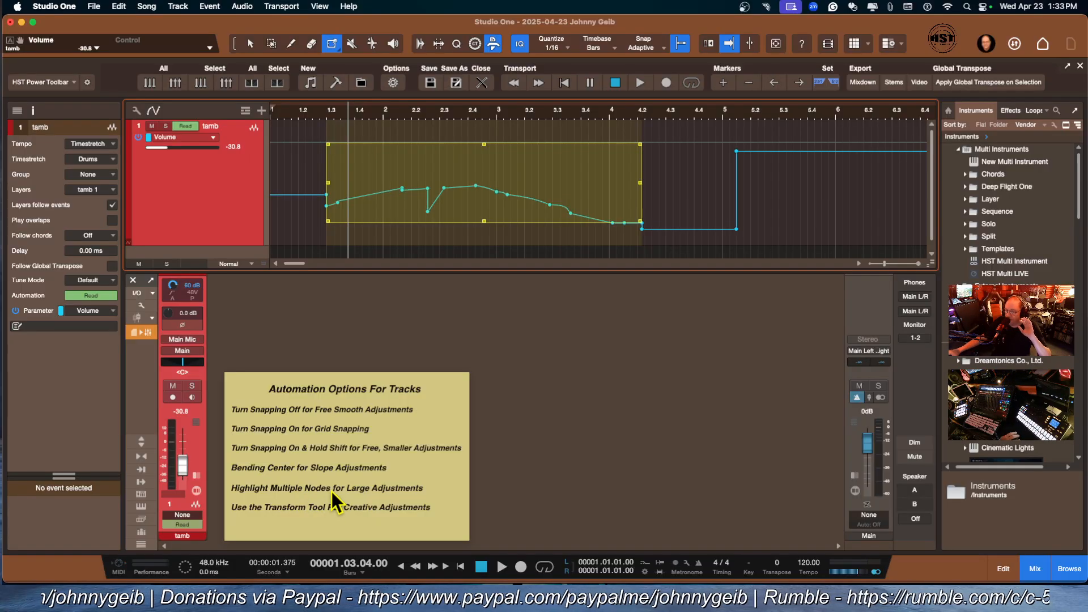
{"action": "left_click", "coordinate": [661, 180]}
{"action": "left_click", "coordinate": [251, 44]}
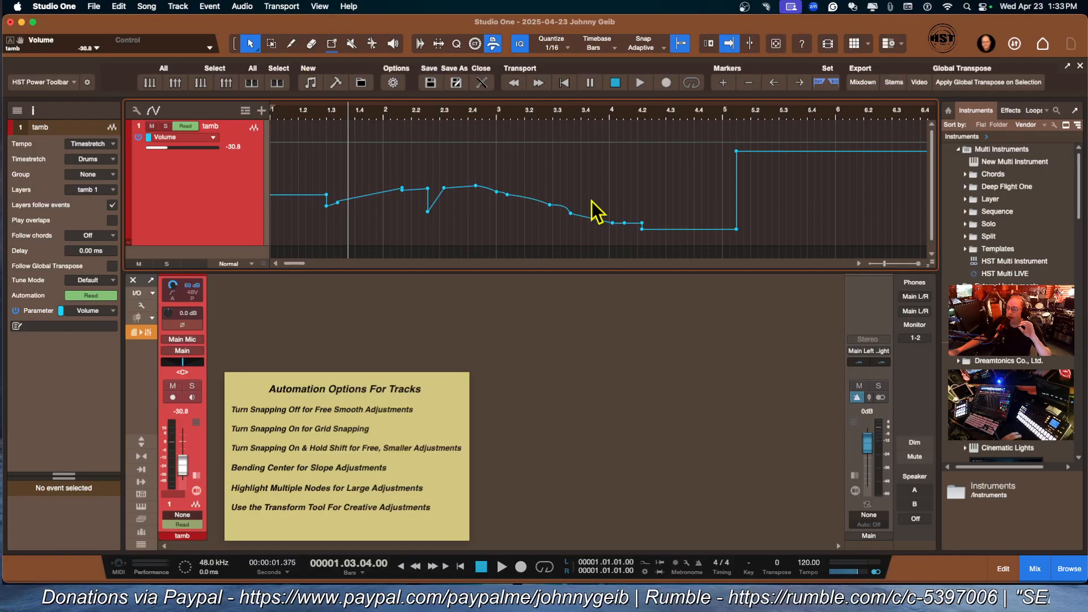
- Play the tamb track from beat 1.2 to watch the volume fader follow the transformed automation, and stop playback
{"action": "left_click", "coordinate": [298, 117]}
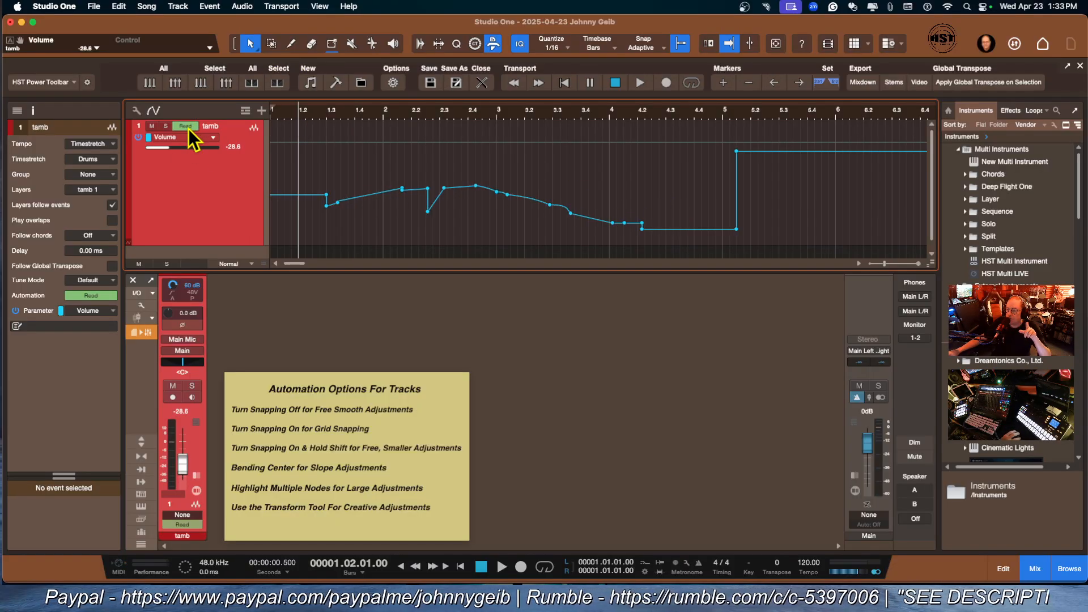
{"action": "mouse_move", "coordinate": [214, 152]}
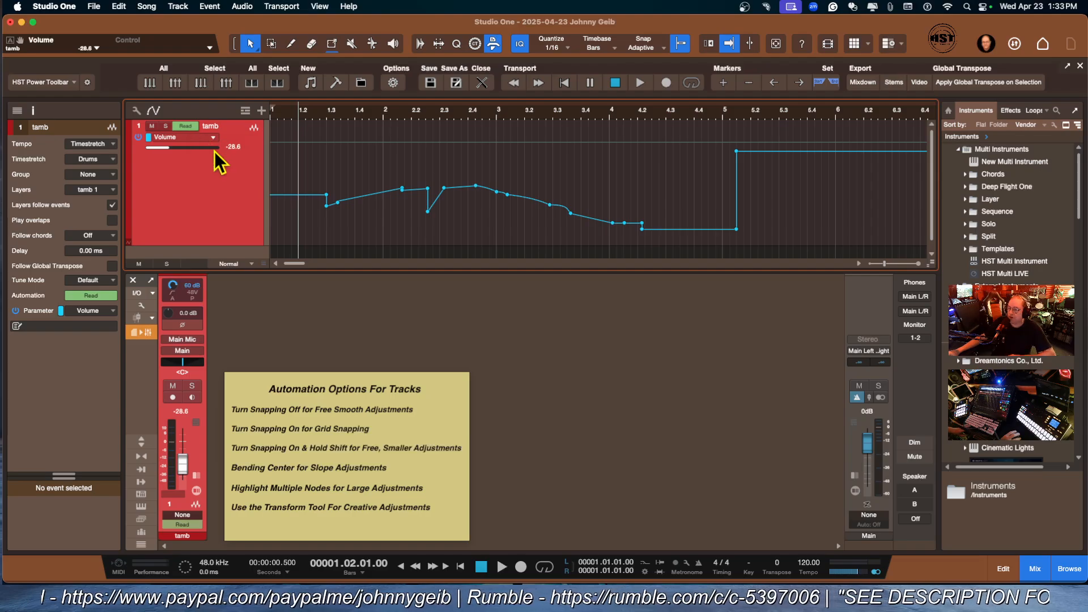
{"action": "key", "text": "space"}
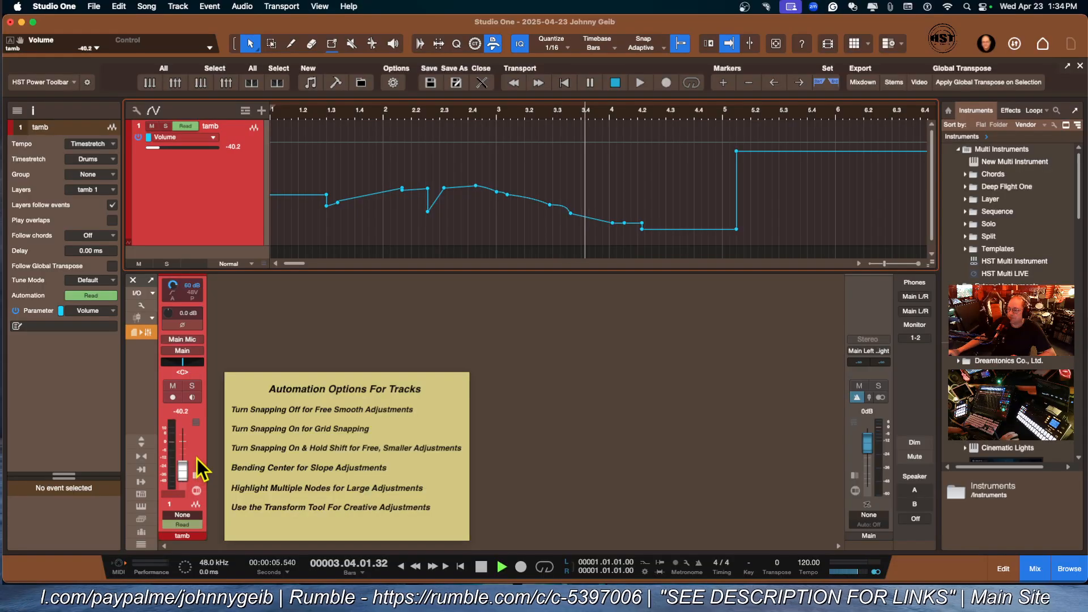
{"action": "key", "text": "space"}
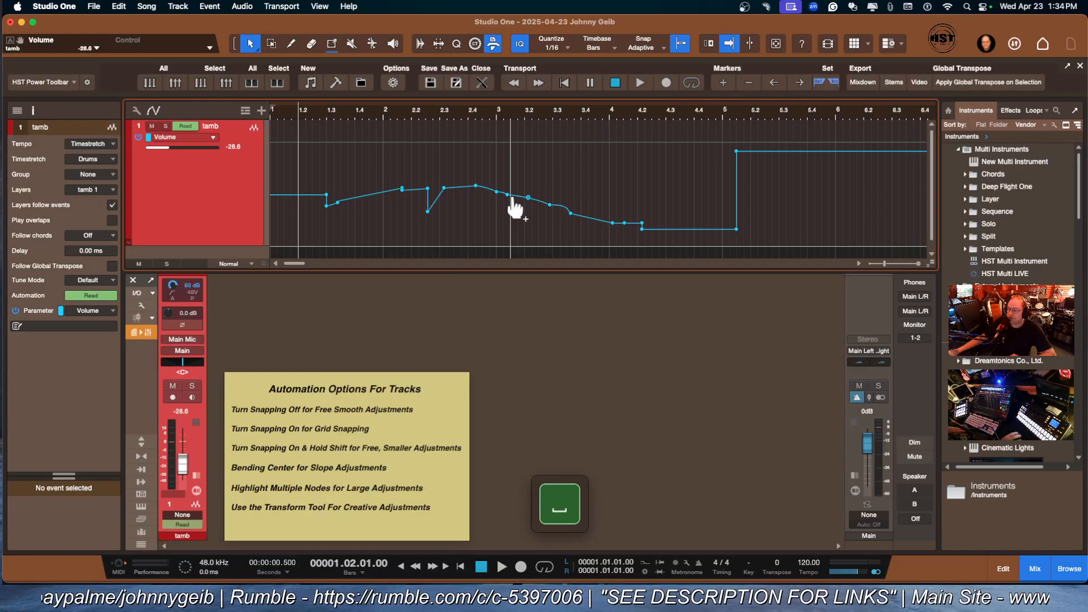
- Raise the nodes just after bar 3 and at bar 4, lower the one after bar 2 to before bar 2, and play back the result
{"action": "left_click_drag", "start_coordinate": [508, 195], "coordinate": [539, 152]}
{"action": "left_click_drag", "start_coordinate": [612, 223], "coordinate": [616, 192]}
{"action": "left_click_drag", "start_coordinate": [397, 190], "coordinate": [370, 236]}
{"action": "key", "text": "space"}
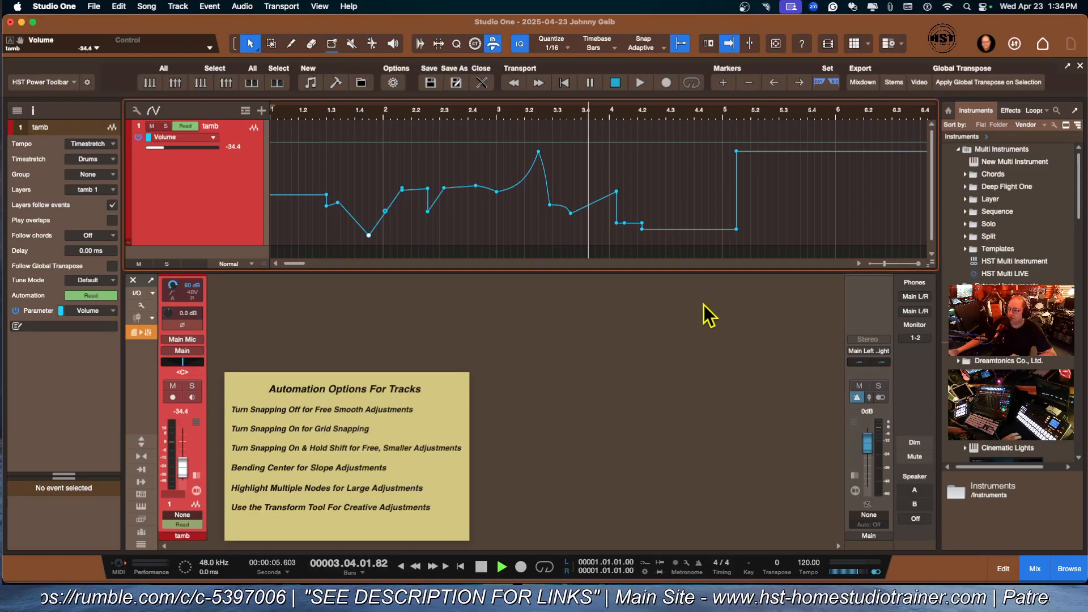
{"action": "key", "text": "space"}
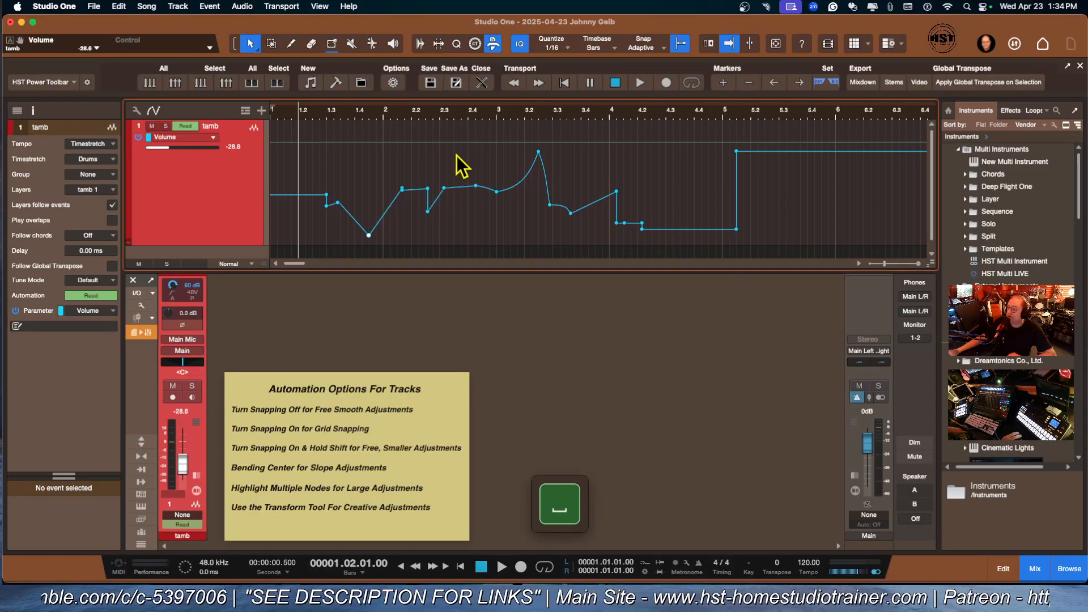